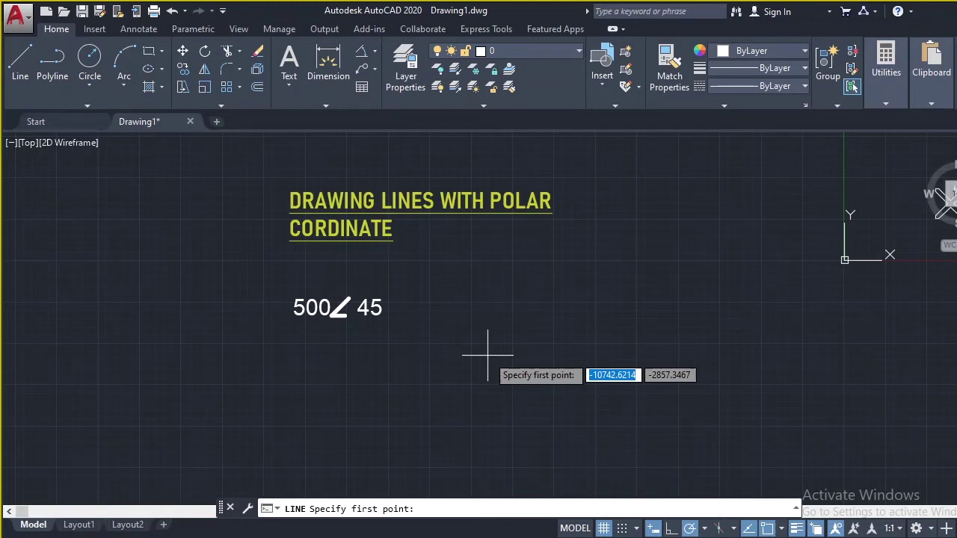
click(487, 356)
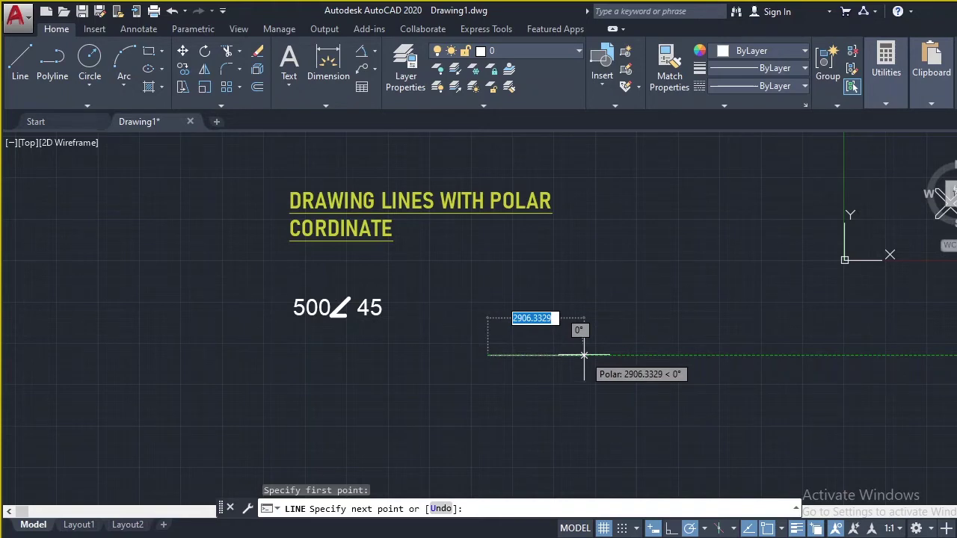
scroll(585, 356, up, 4)
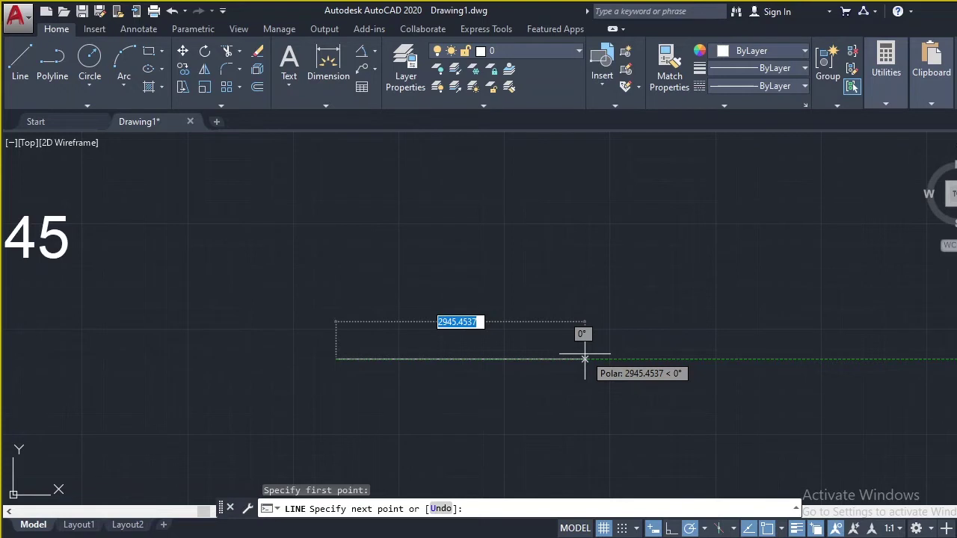
scroll(585, 356, down, 4)
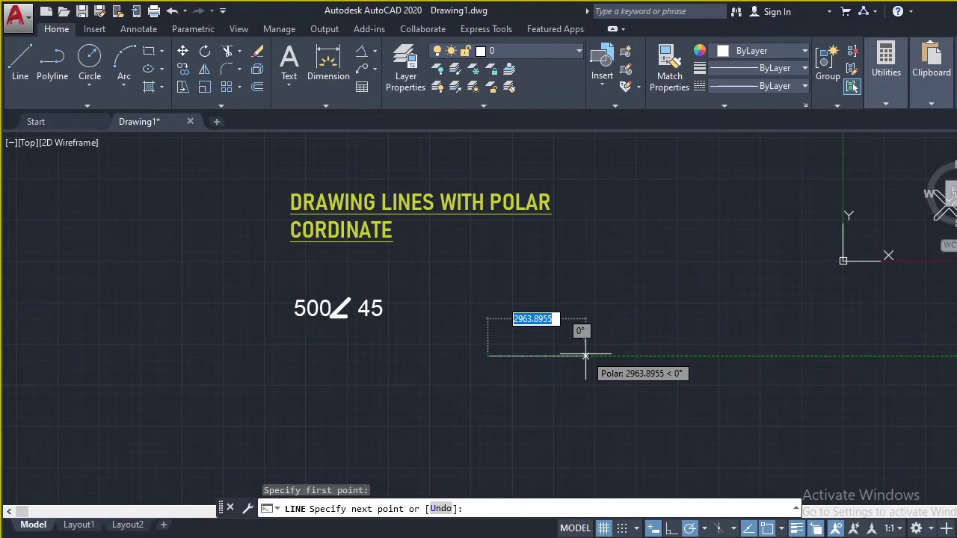
key(Escape)
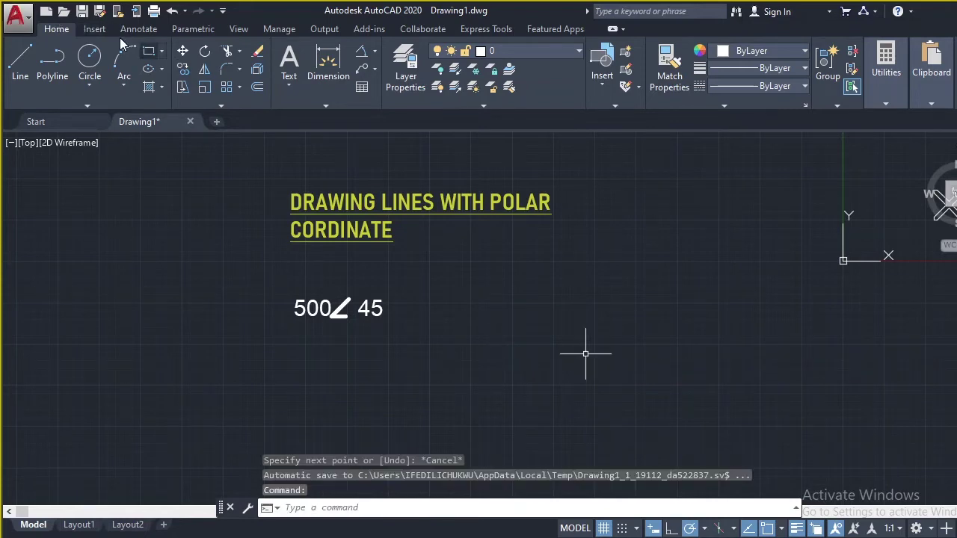
click(17, 68)
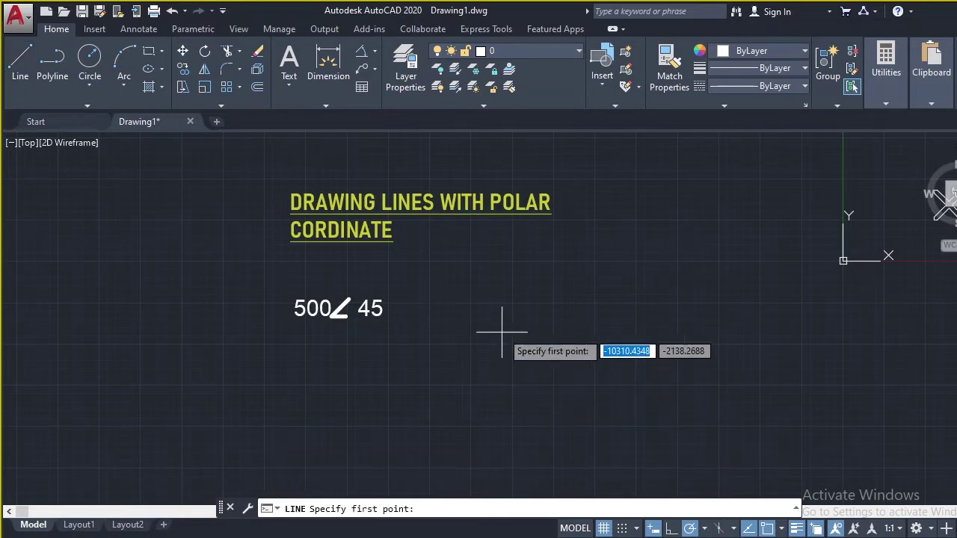
click(506, 365)
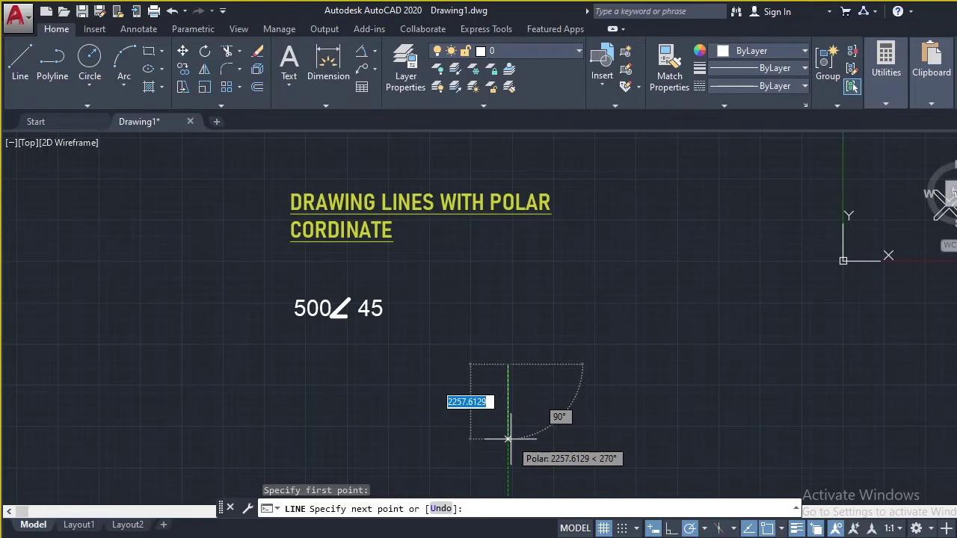
key(Escape)
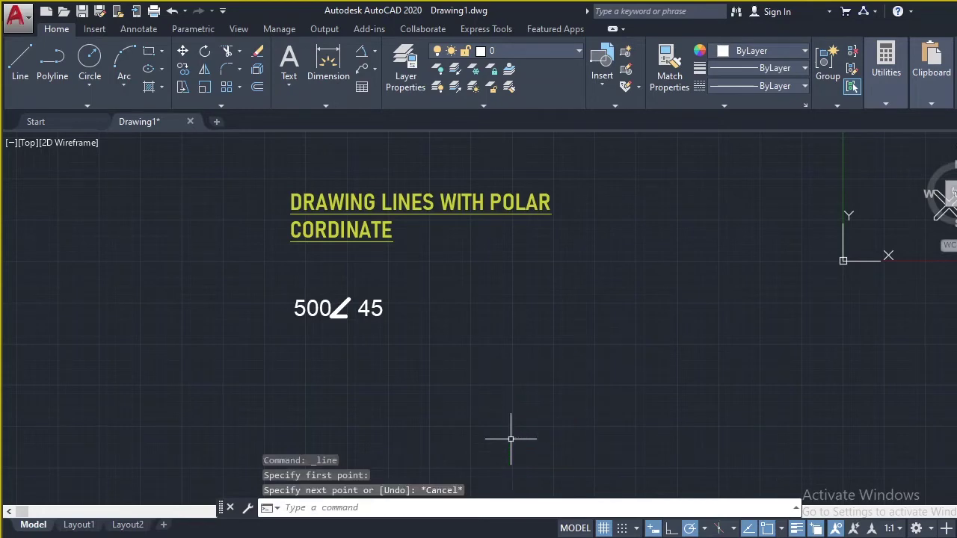
Draw a line segment 1000 units long at 0° starting beside the "500∠ 45" text.
click(19, 71)
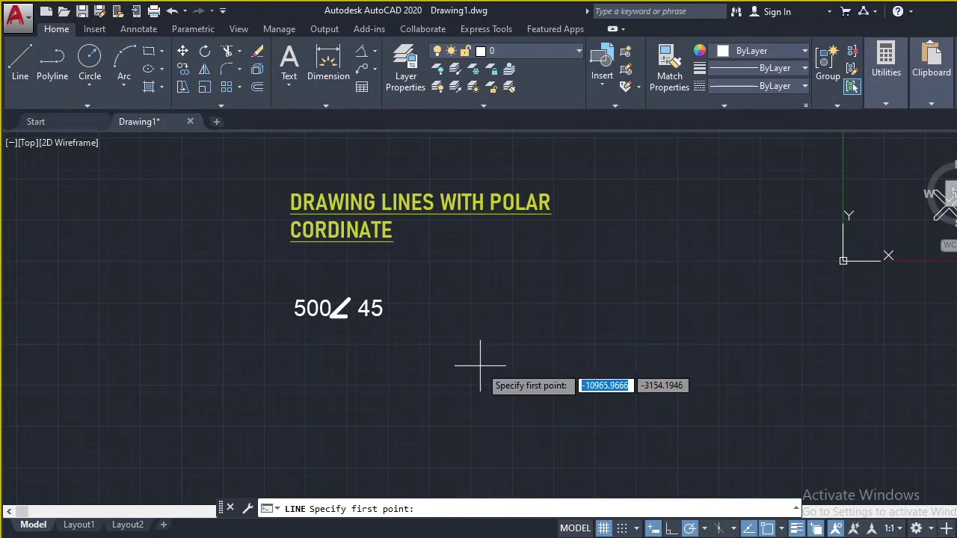
click(444, 349)
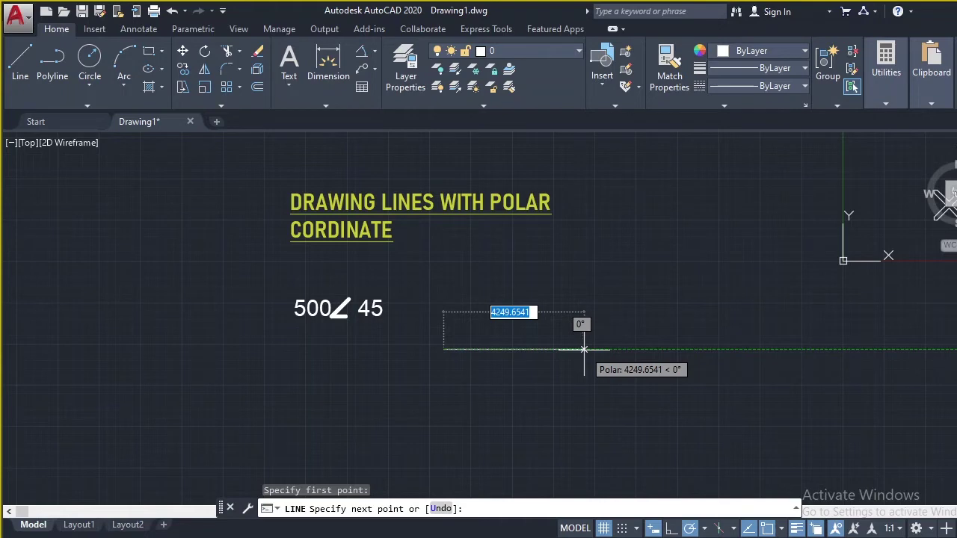
text(1000)
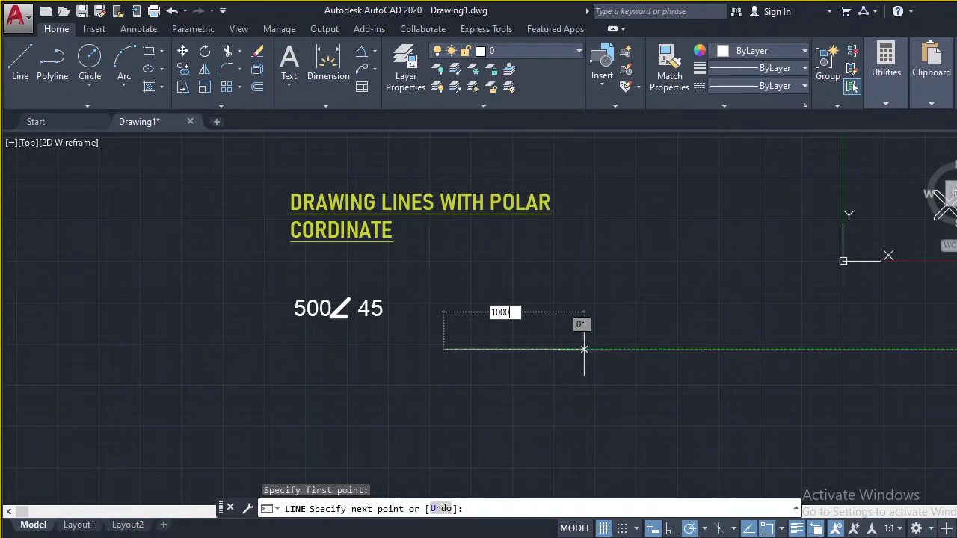
key(Tab)
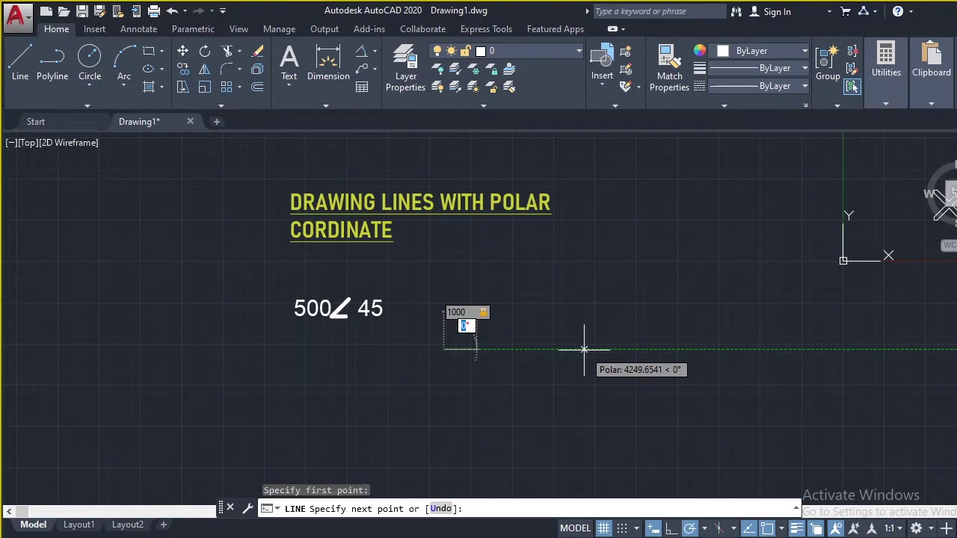
text(0)
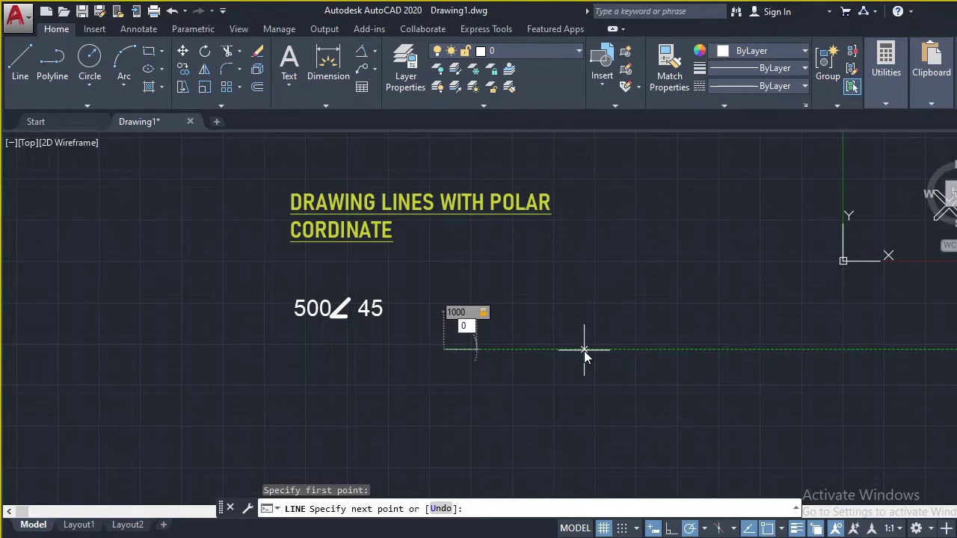
key(Return)
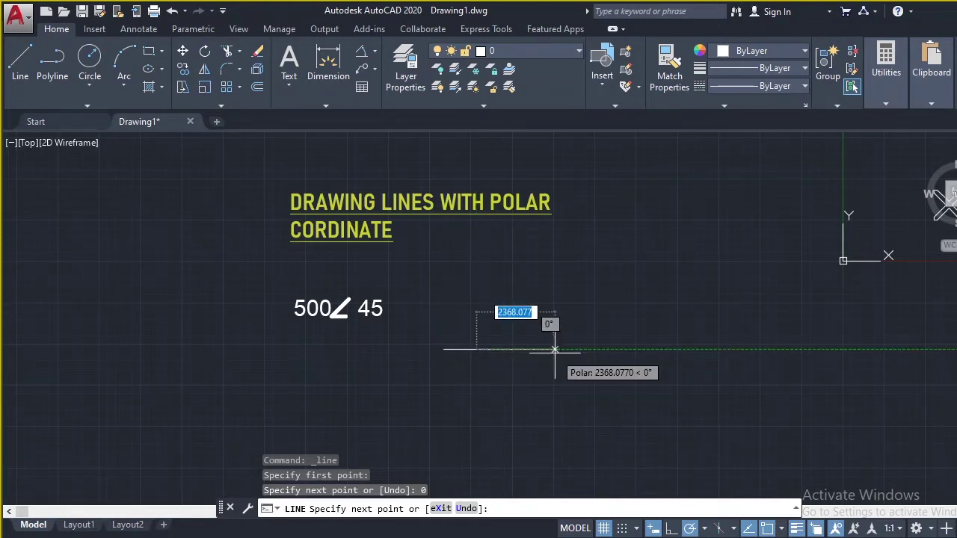
Continue the line with a segment 1000 units long at 45°.
text(1000)
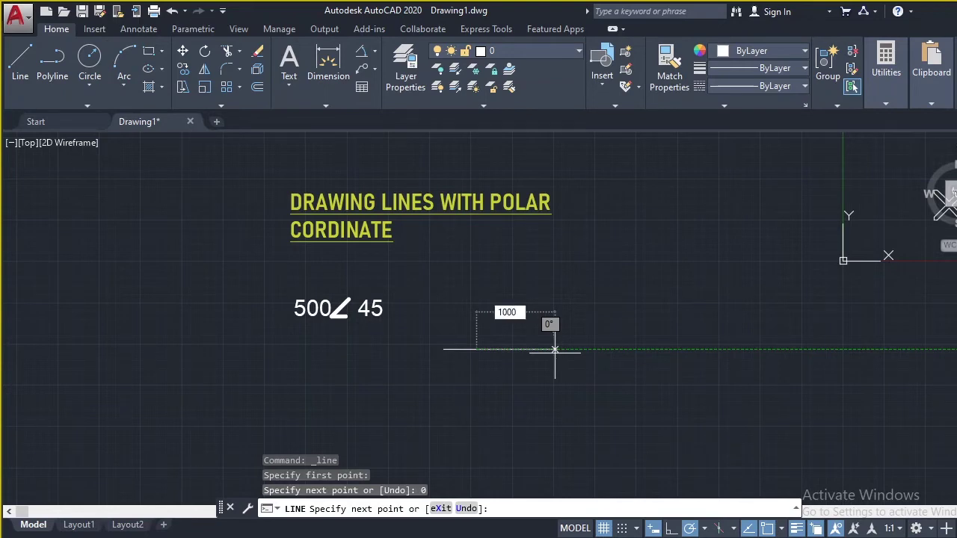
key(Tab)
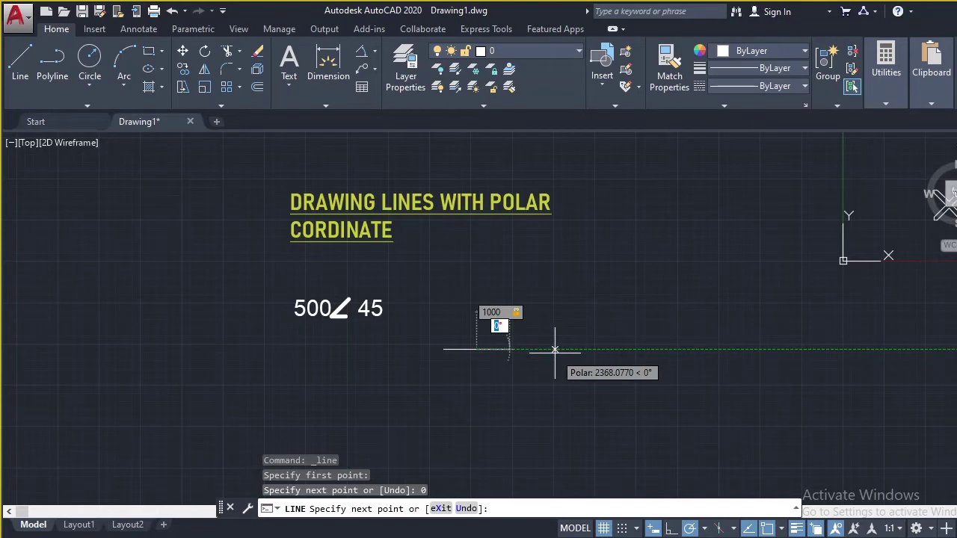
text(45)
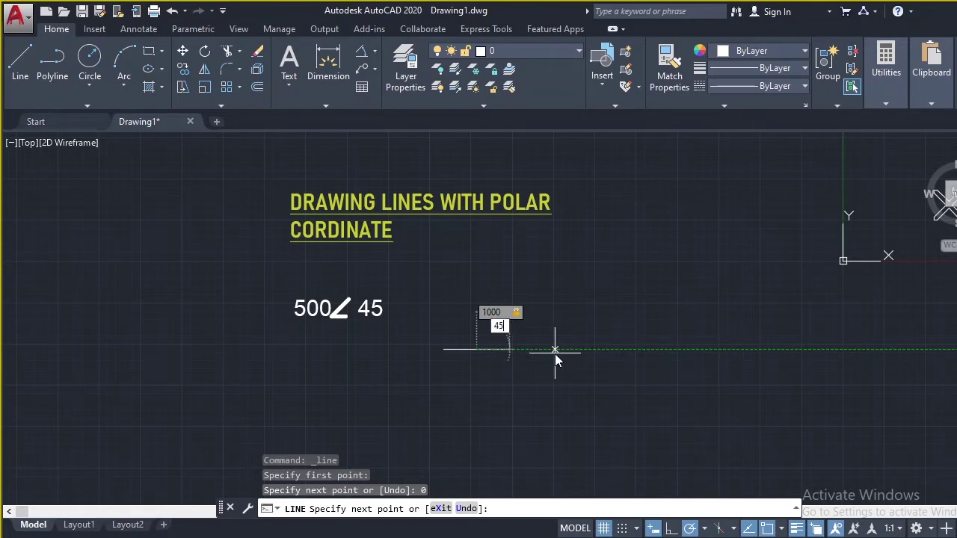
key(Return)
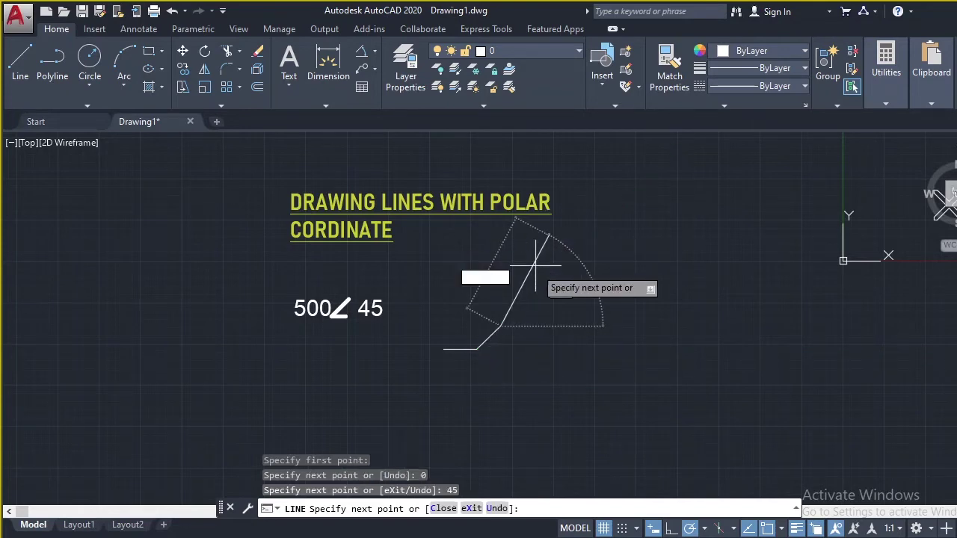
Add a third segment 1000 units long at -45° from the raised end and finish the line.
scroll(533, 329, up, 6)
scroll(532, 329, down, 2)
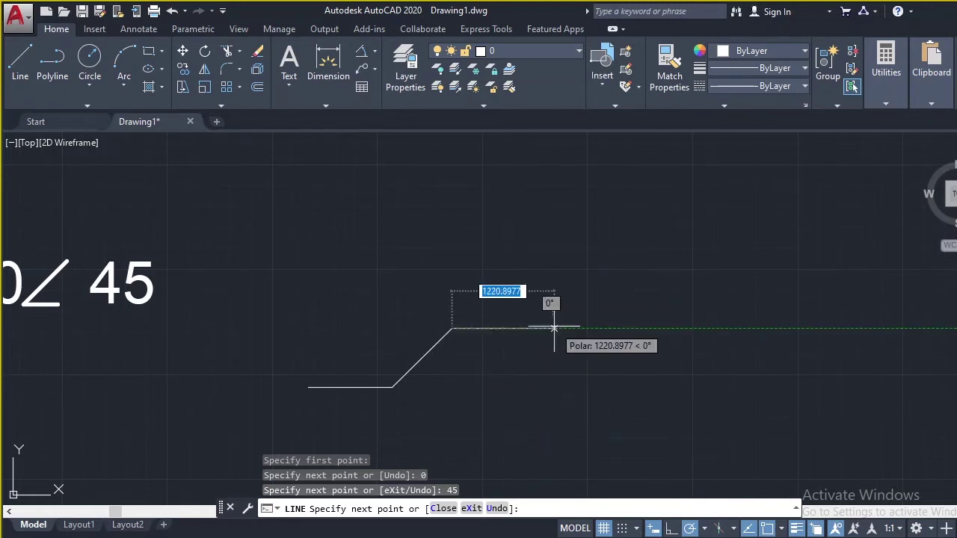
text(1000)
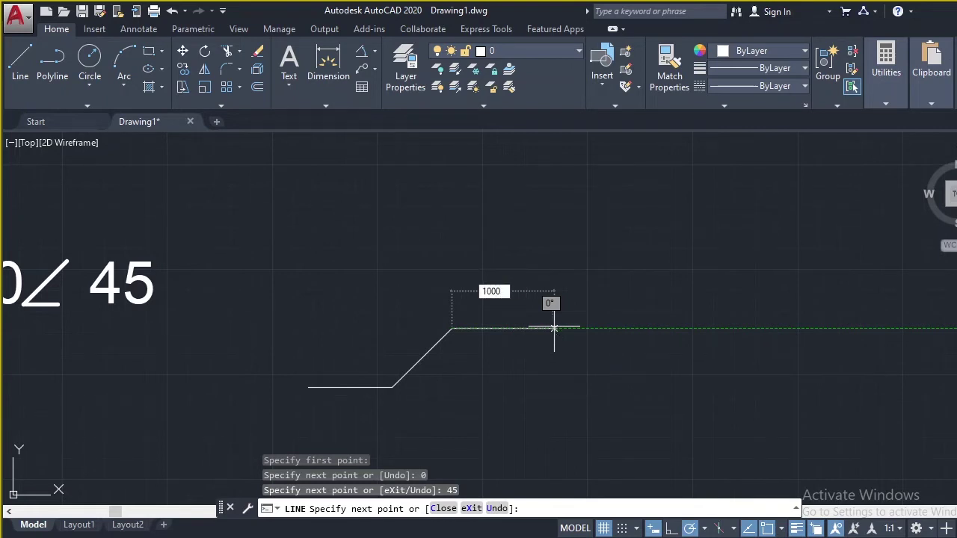
key(Tab)
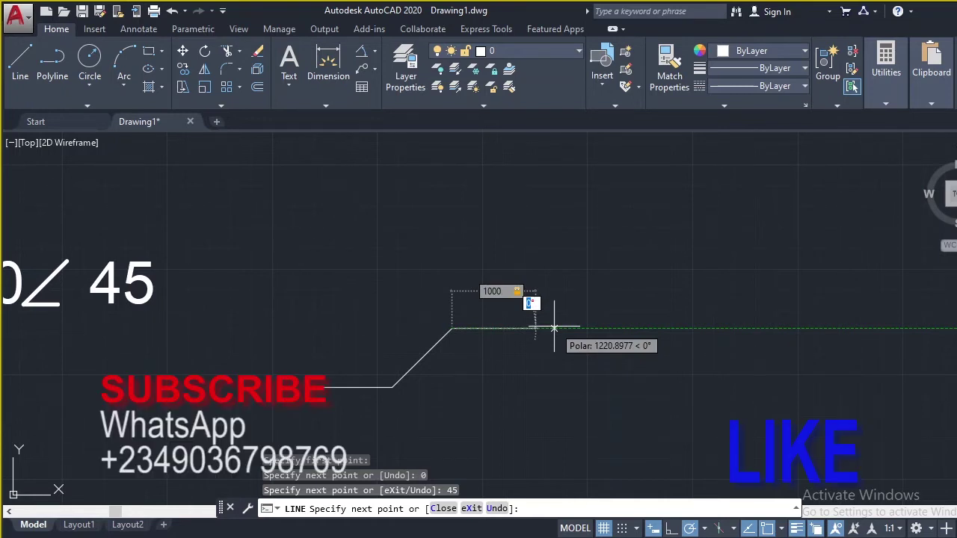
text(-45)
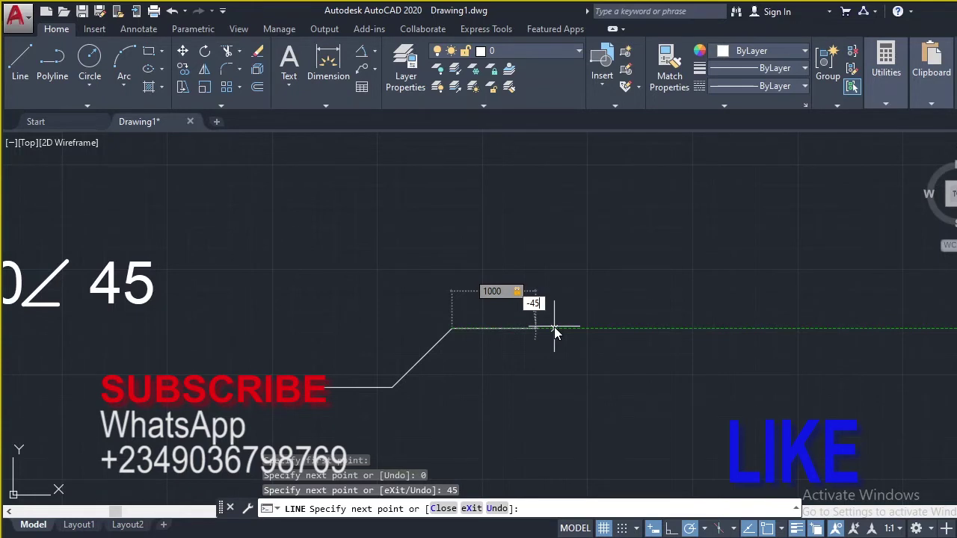
key(Return)
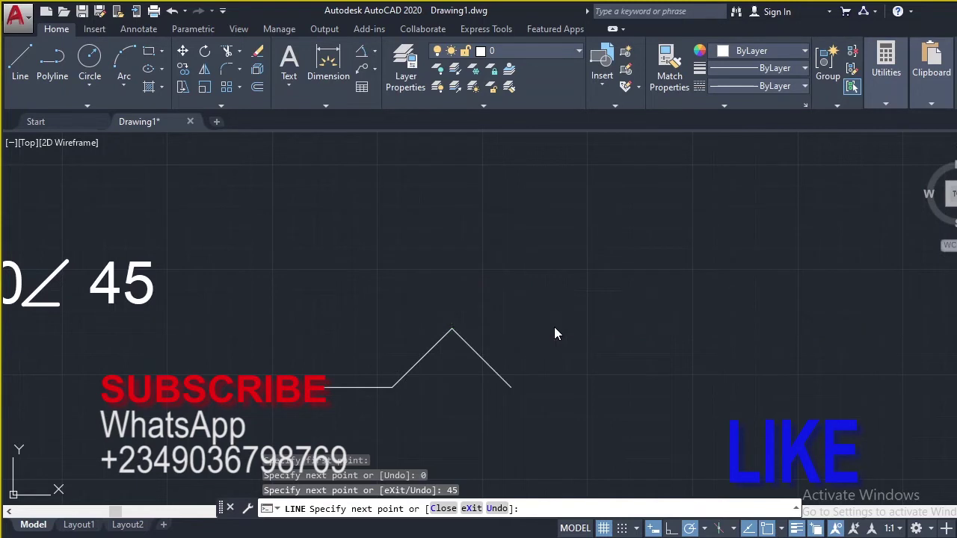
key(Escape)
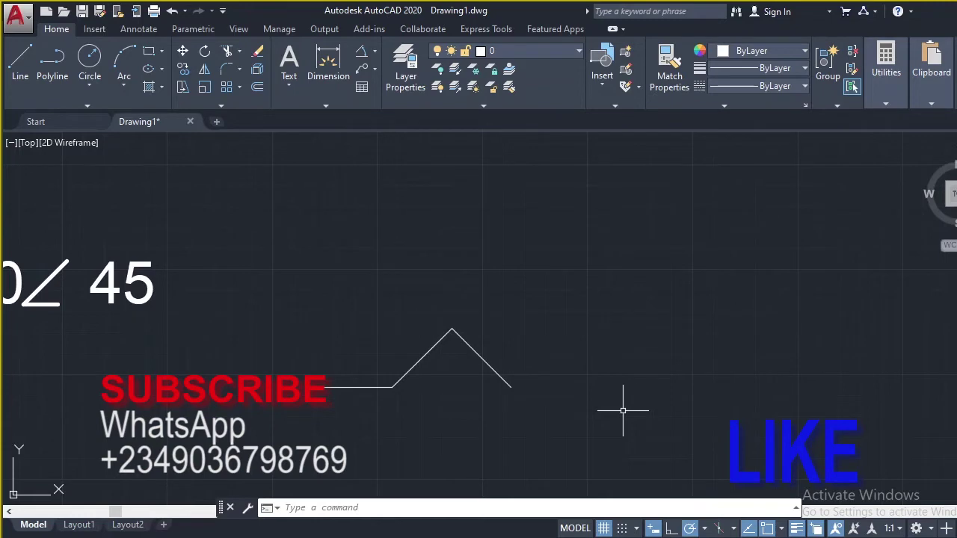
Turn on Ortho mode and draw a closed square of lines about 3900 units wide in the empty area beside the yellow title.
scroll(635, 367, down, 5)
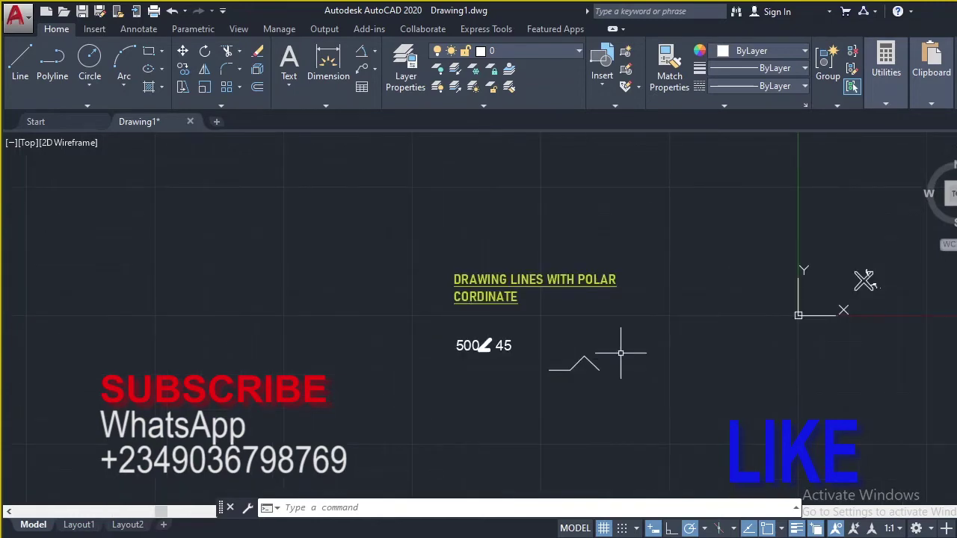
scroll(620, 353, up, 2)
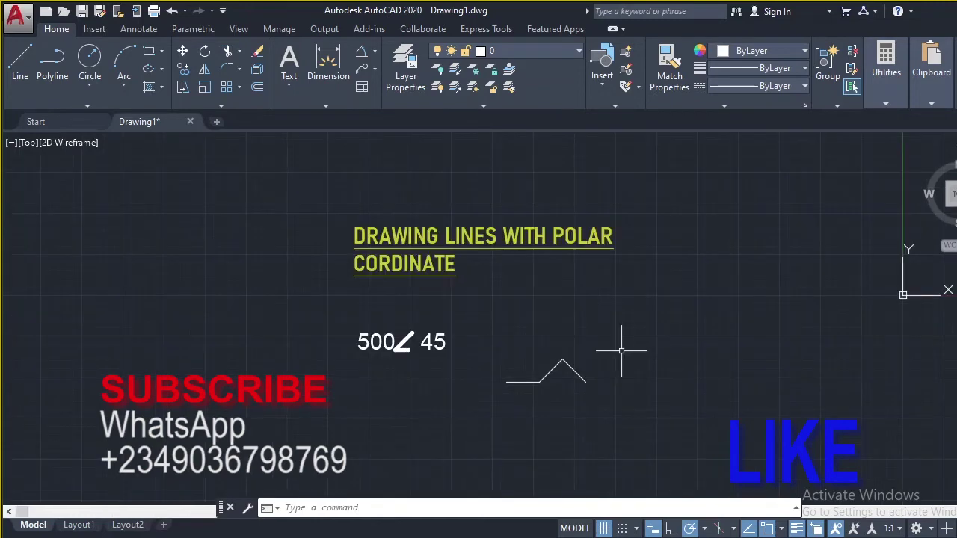
click(670, 529)
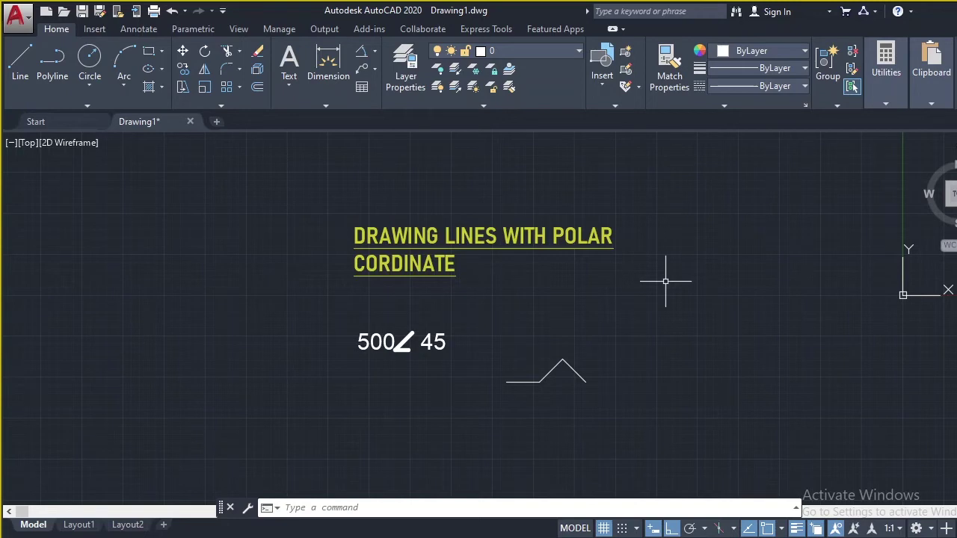
click(18, 64)
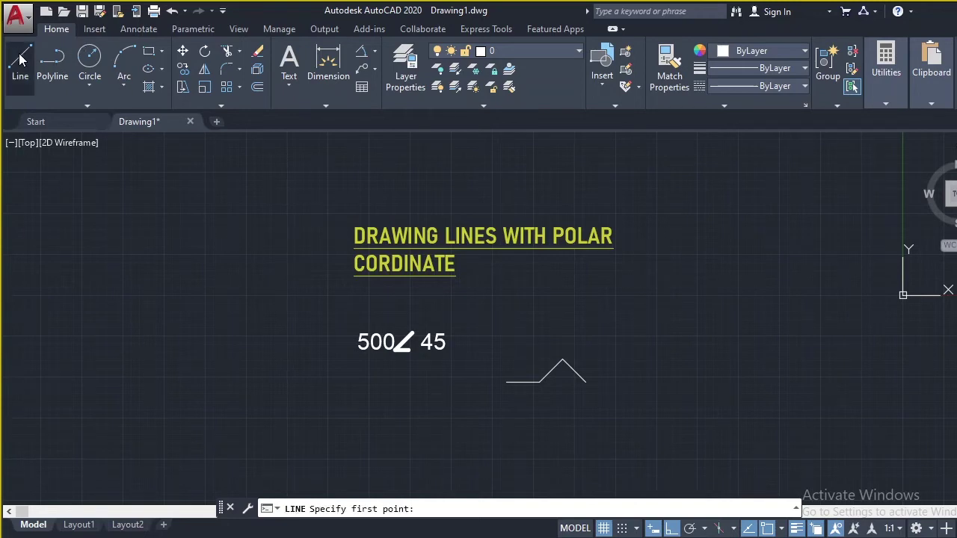
click(110, 233)
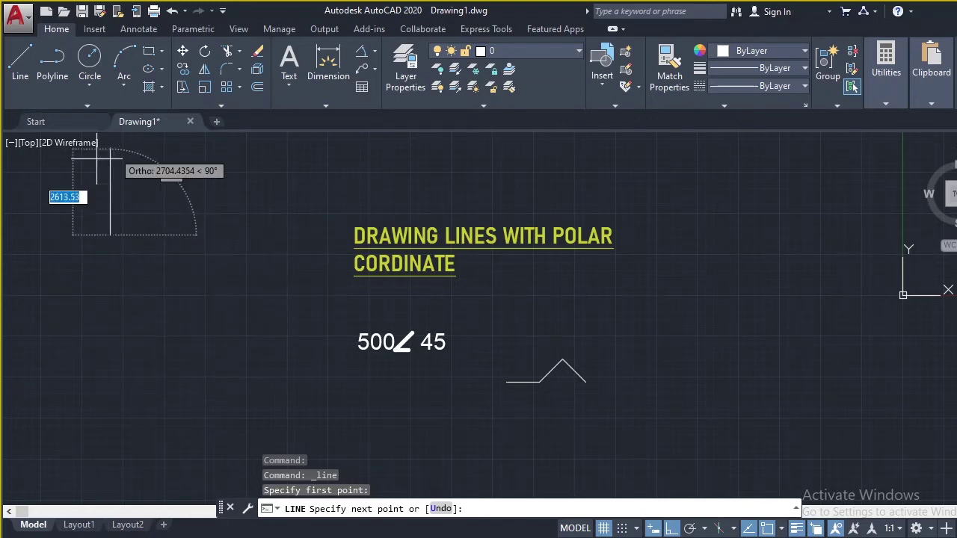
click(239, 234)
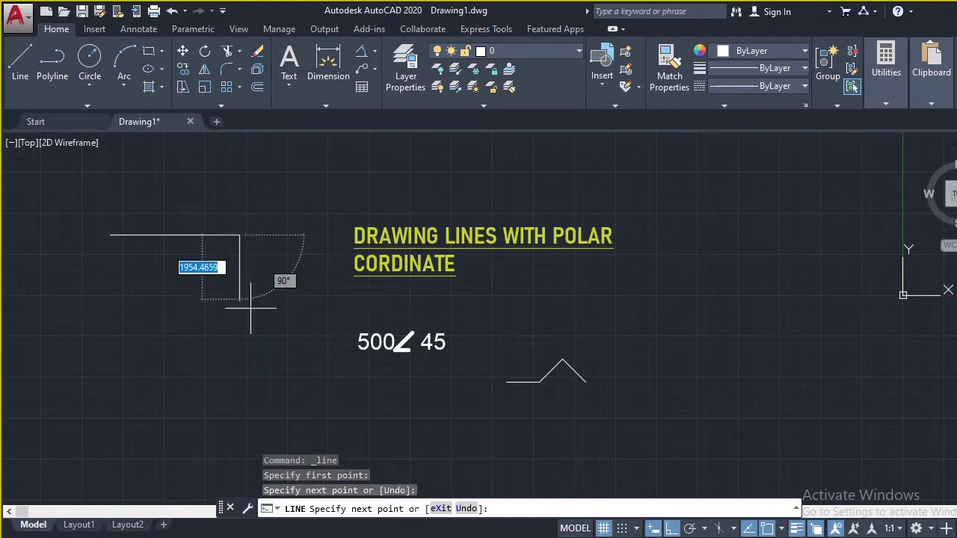
click(240, 368)
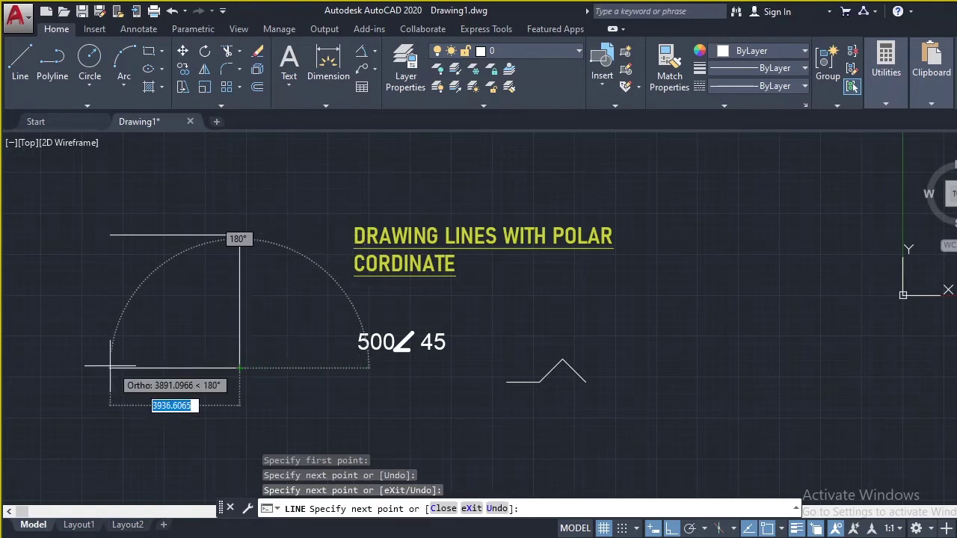
click(110, 368)
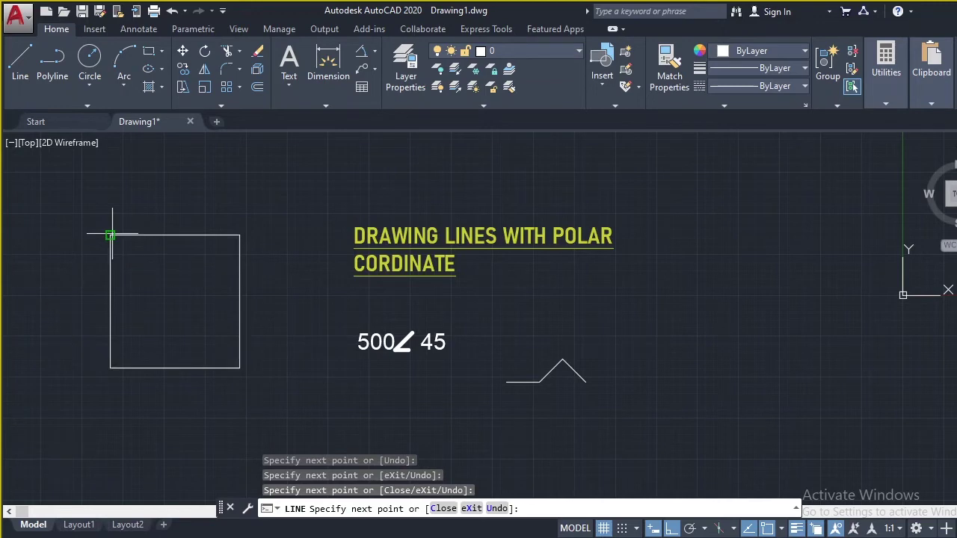
click(110, 234)
key(Escape)
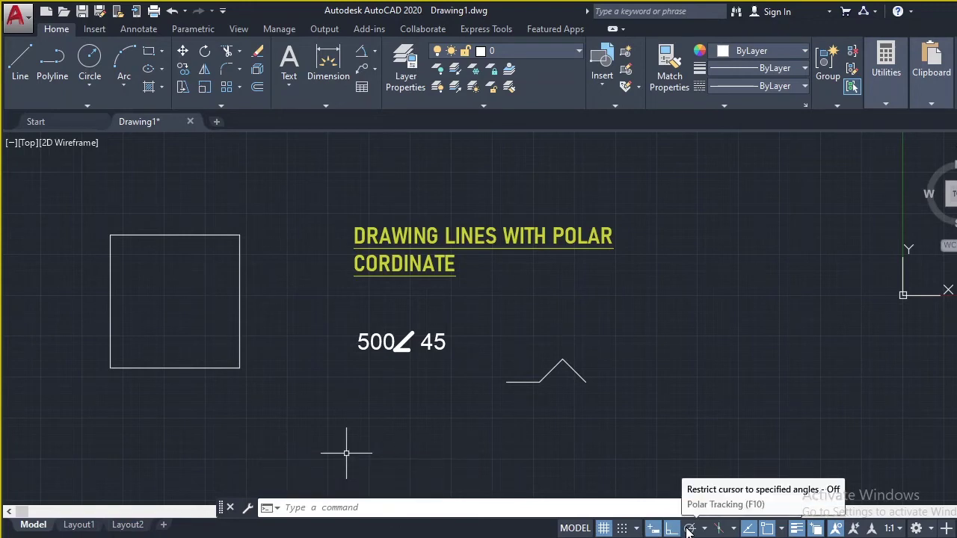
Switch from Ortho mode back to Polar Tracking.
click(689, 528)
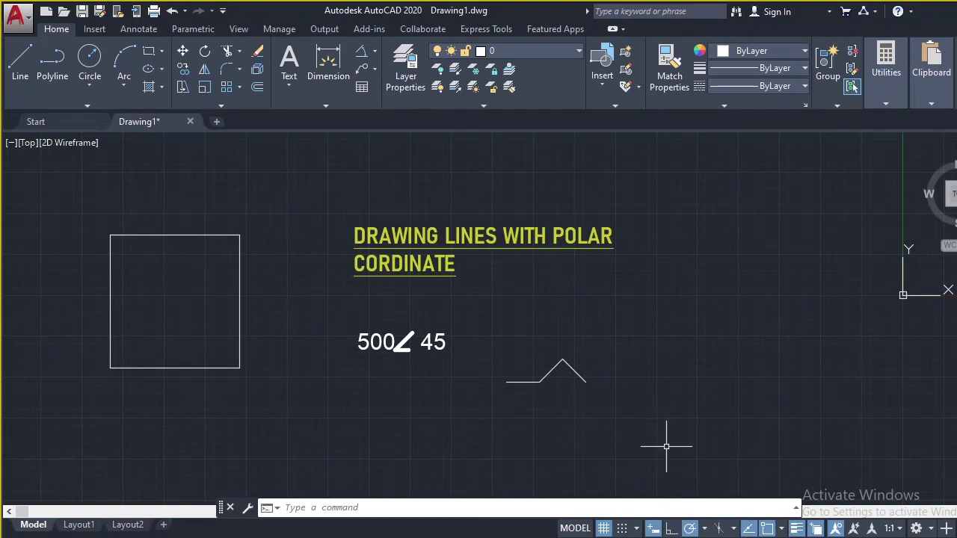
click(716, 537)
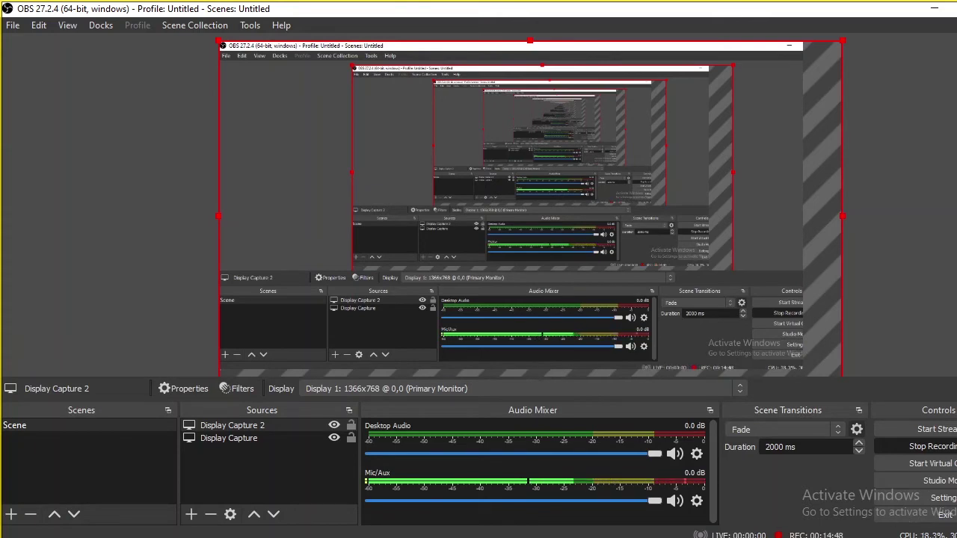
click(607, 537)
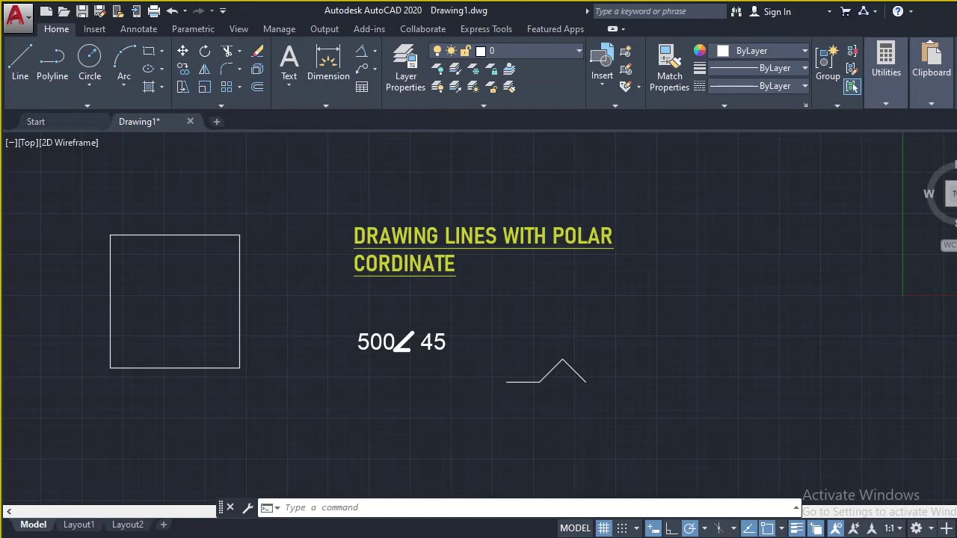
Examine the X-shaped reference figure near the origin, including its 45° and 135° angle dimensions.
scroll(426, 278, down, 2)
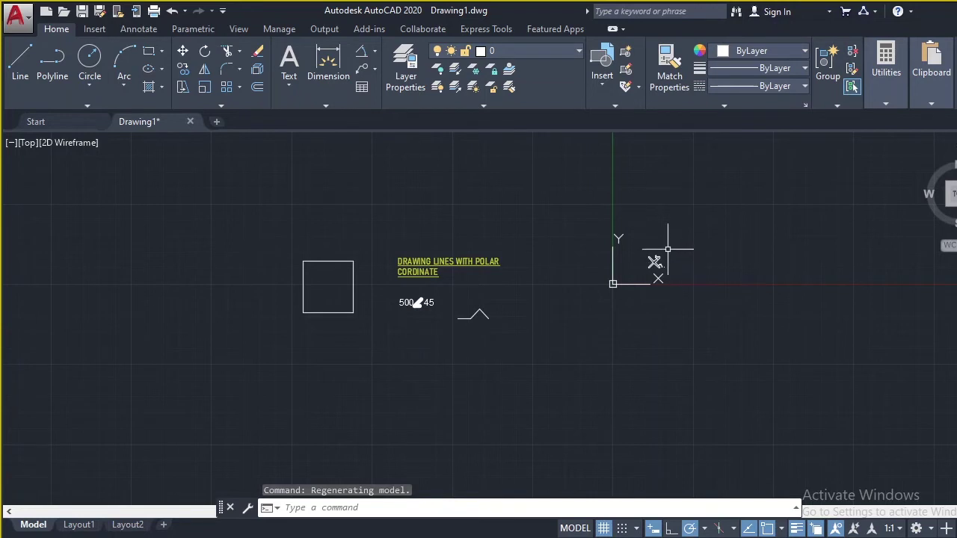
scroll(668, 249, up, 2)
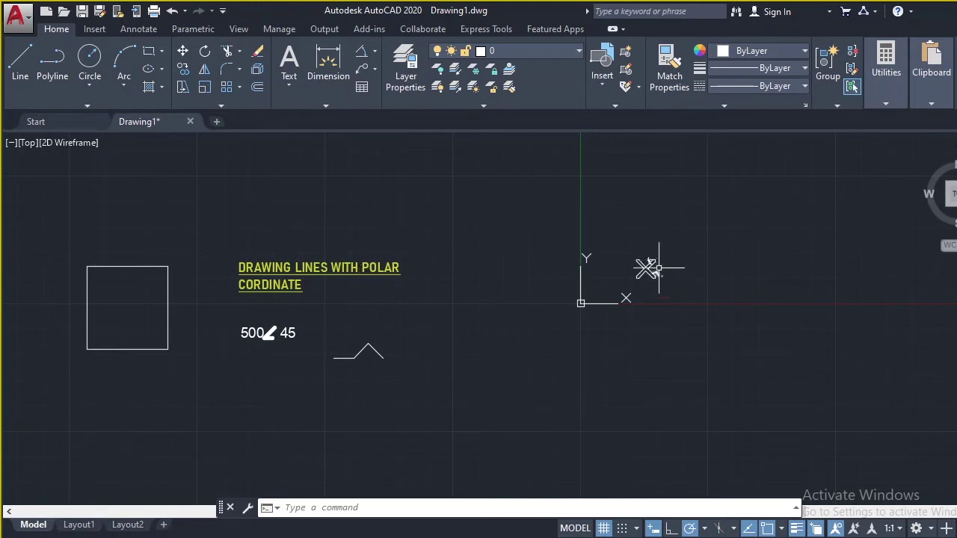
scroll(659, 267, up, 8)
scroll(658, 266, up, 2)
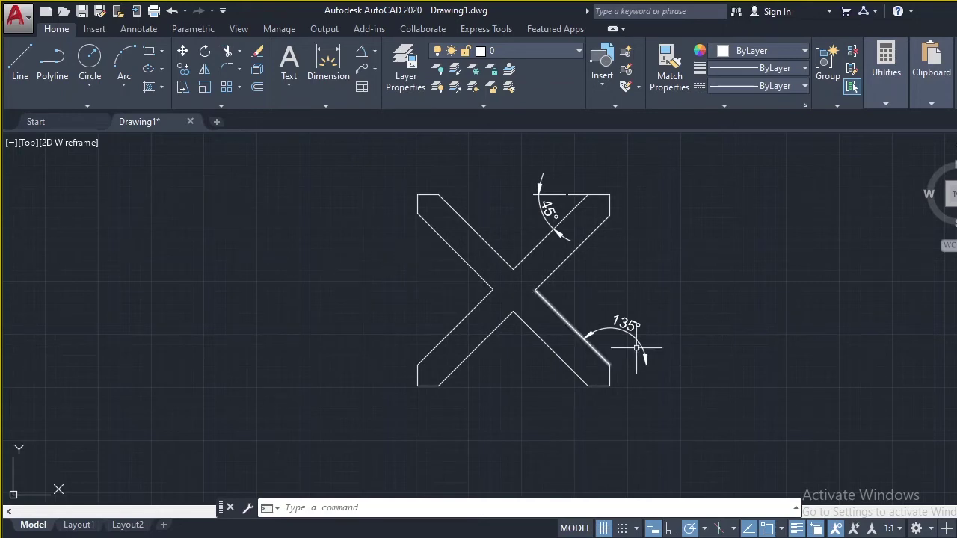
scroll(490, 252, down, 2)
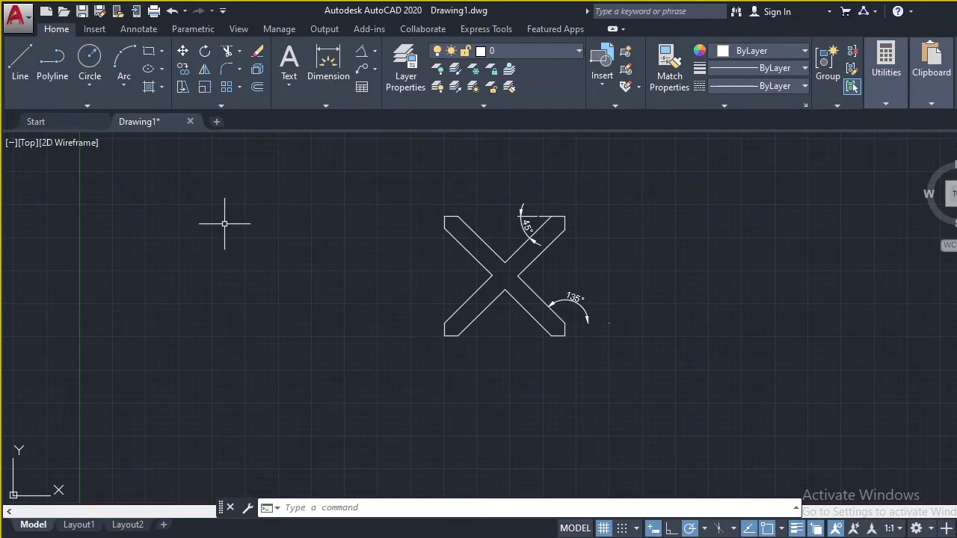
scroll(224, 223, up, 4)
scroll(224, 223, down, 2)
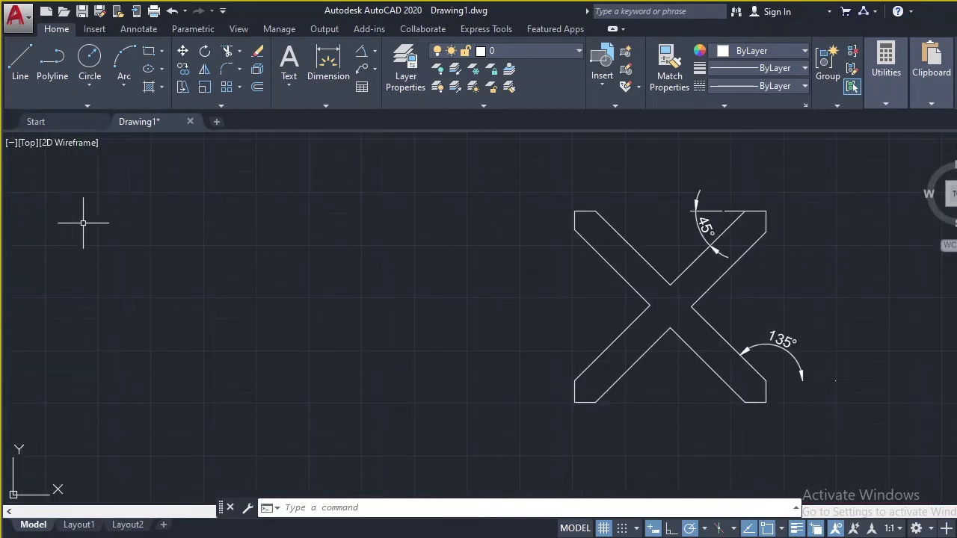
Start a line in the empty area beside the X-shaped figure with a segment 100 units long at 0°.
text(L)
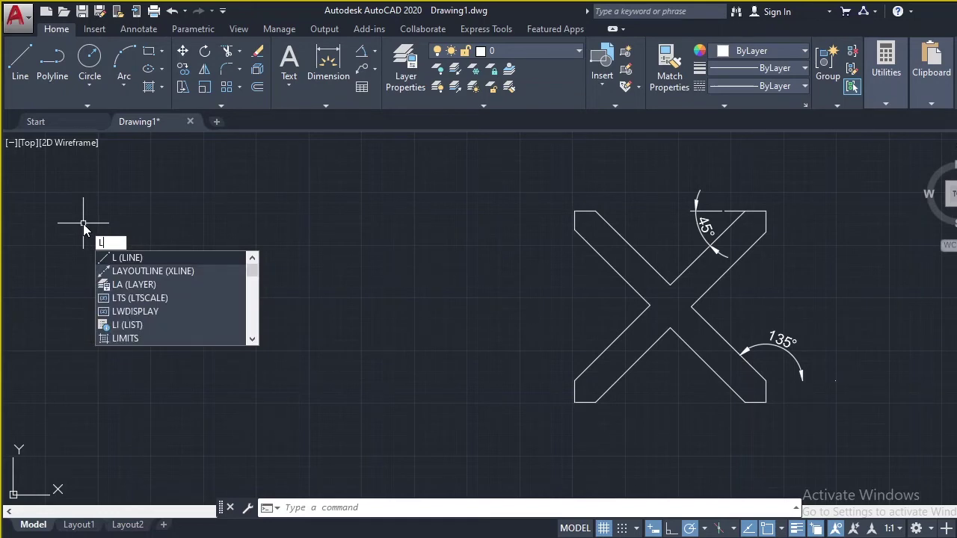
key(Return)
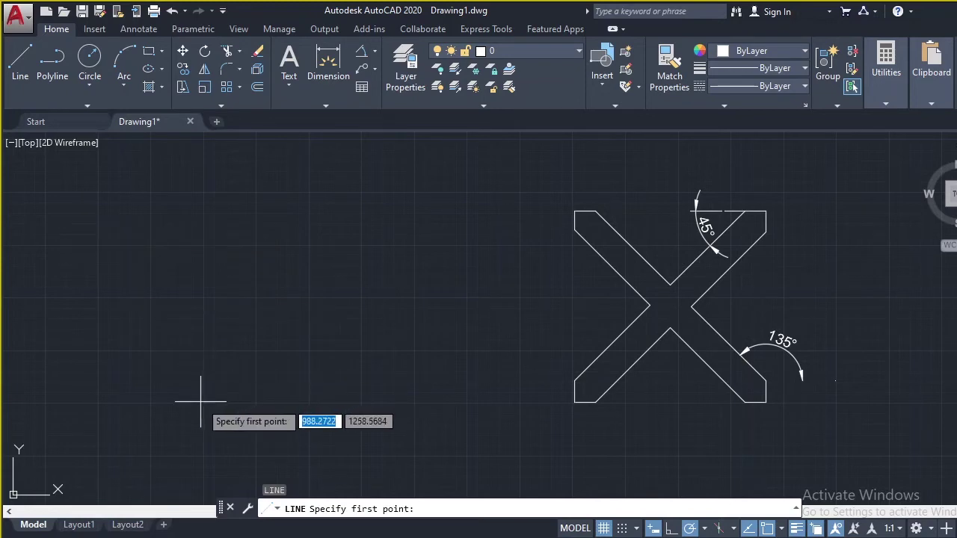
click(201, 401)
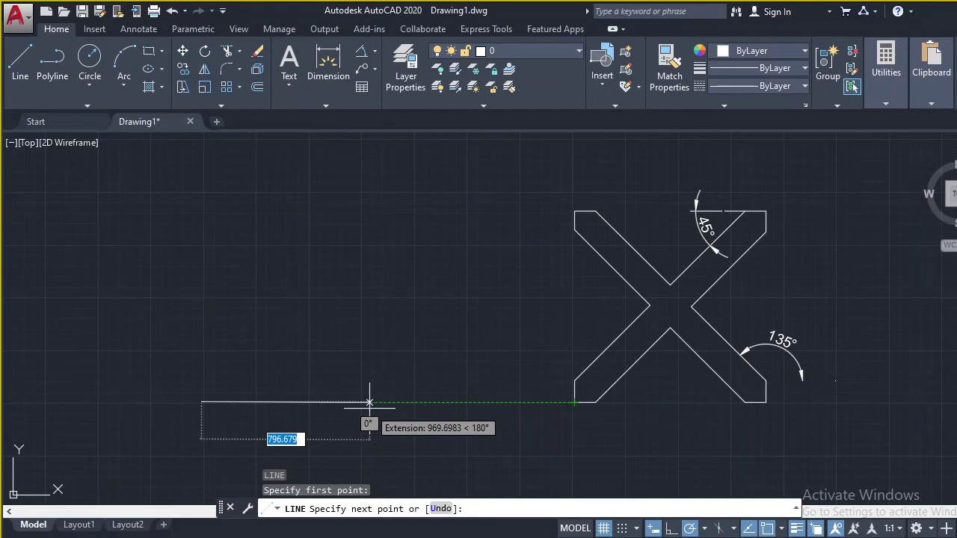
text(100)
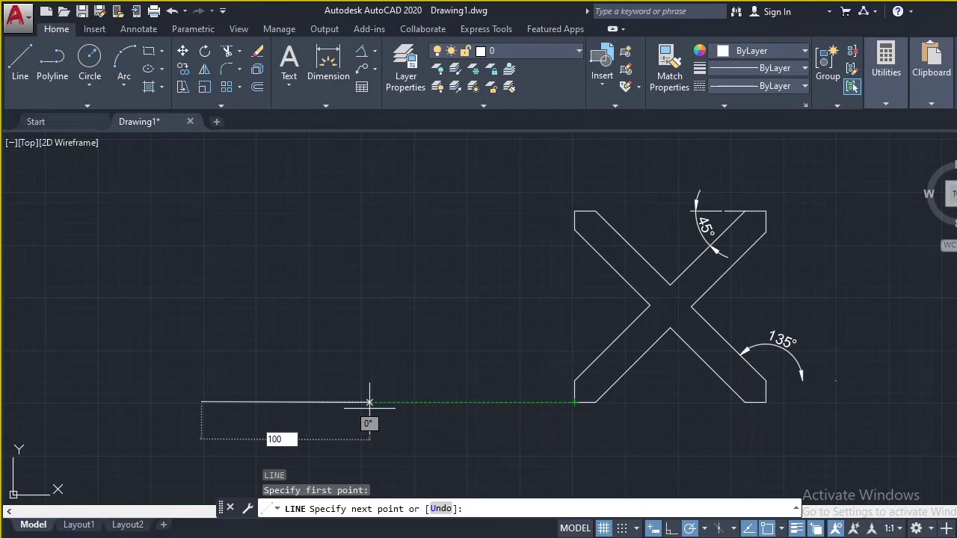
key(Tab)
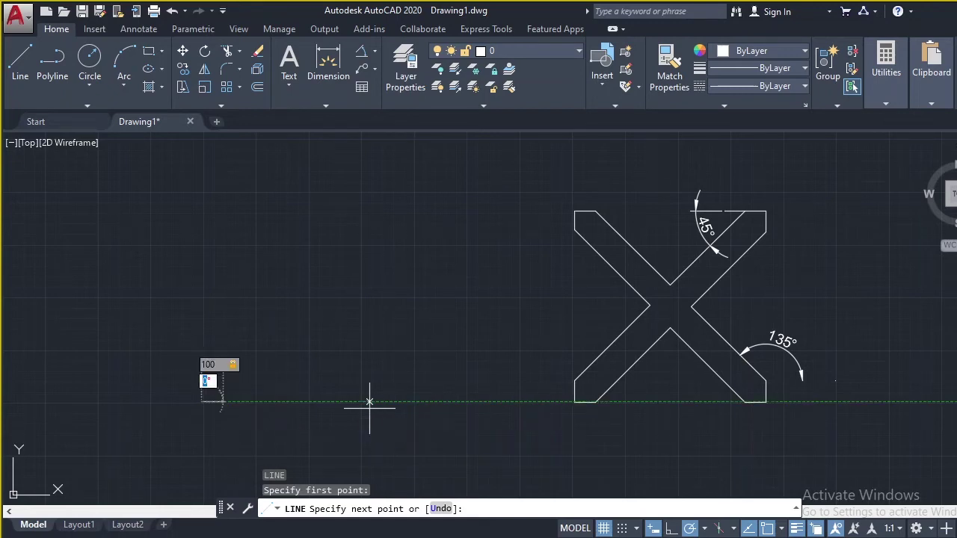
text(0)
key(Return)
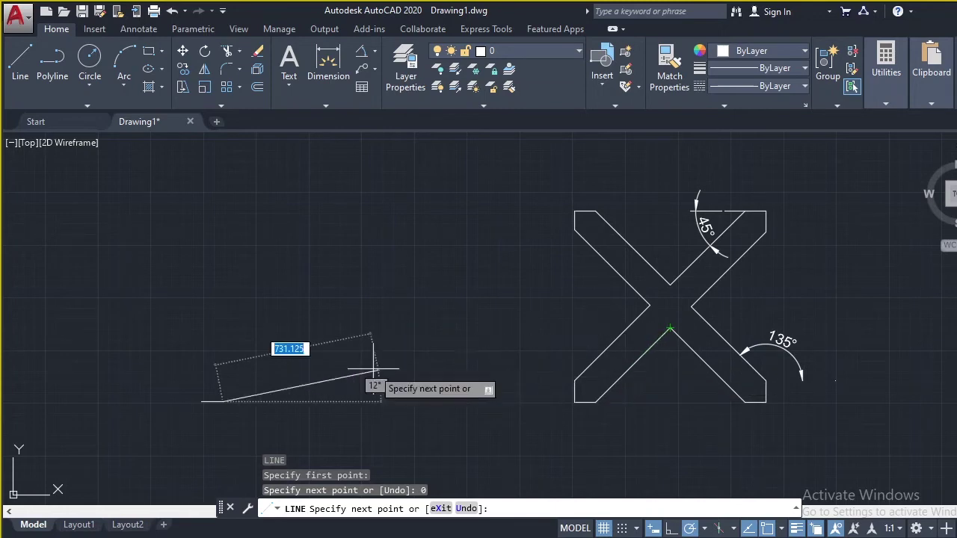
Continue the line with a rising segment 500 units long at 45°.
text(500)
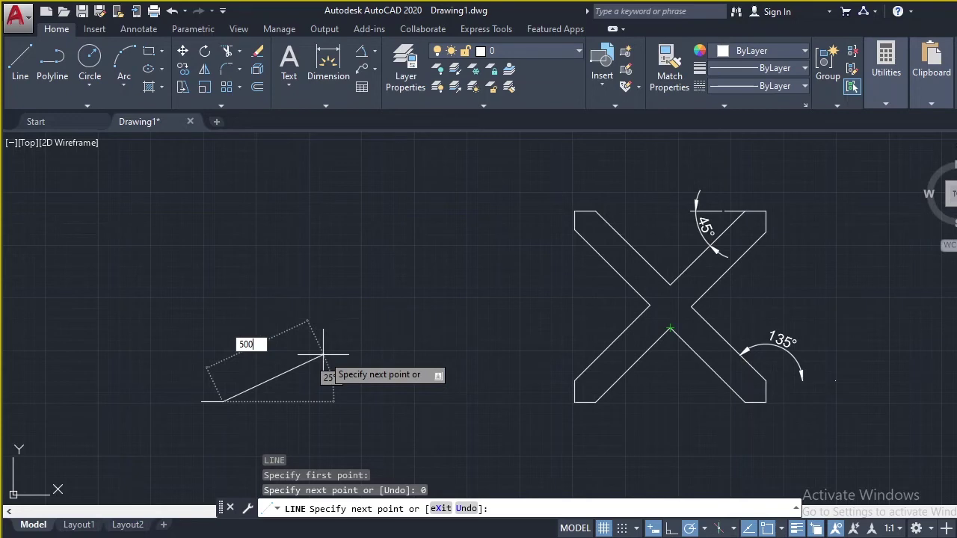
key(Tab)
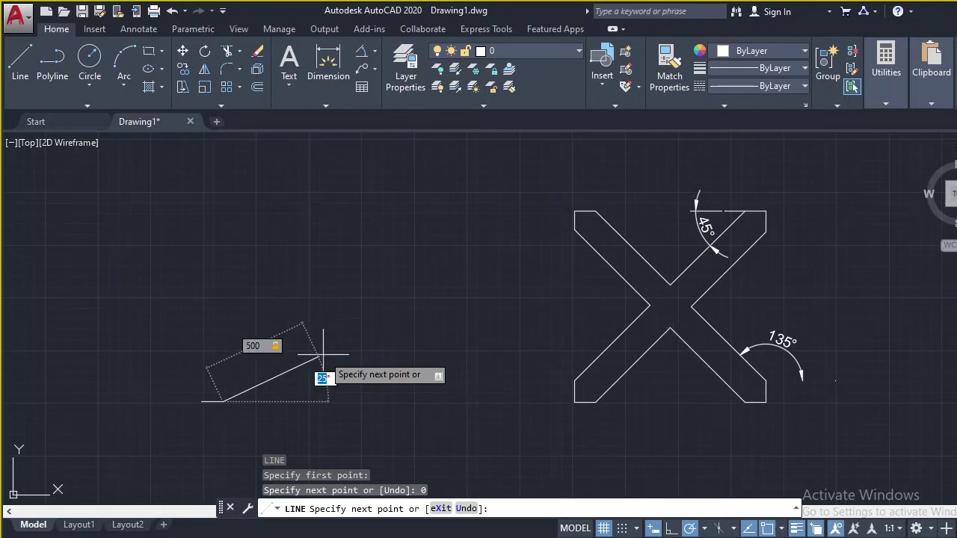
text(45)
key(Return)
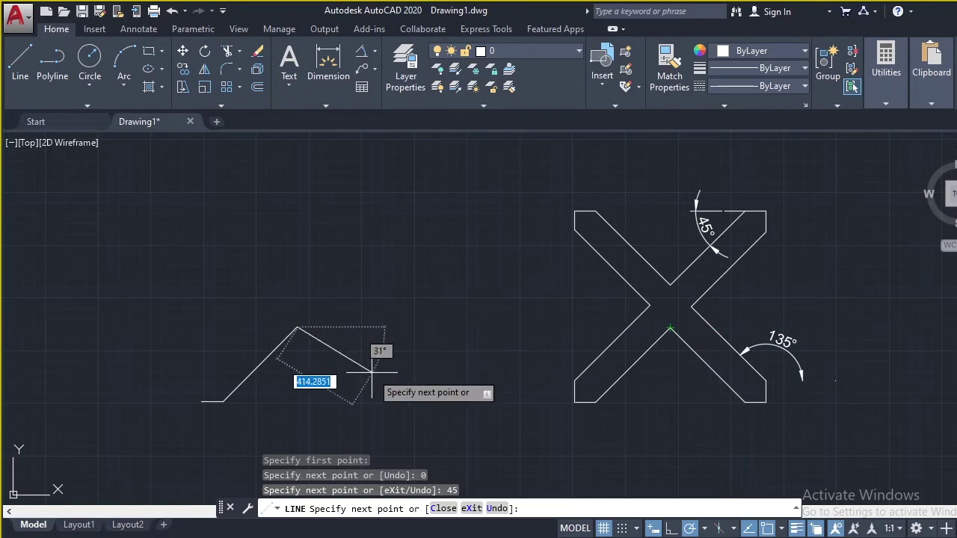
text(500)
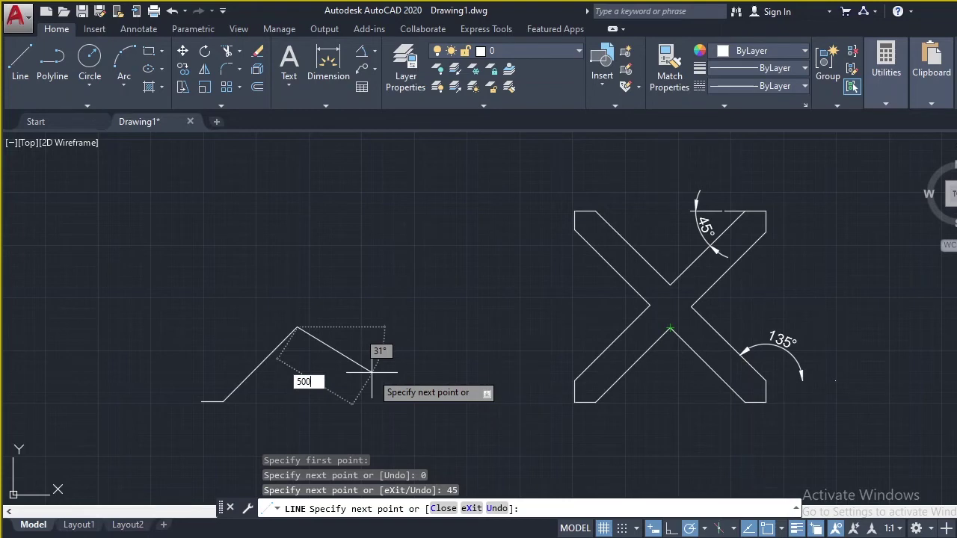
key(Tab)
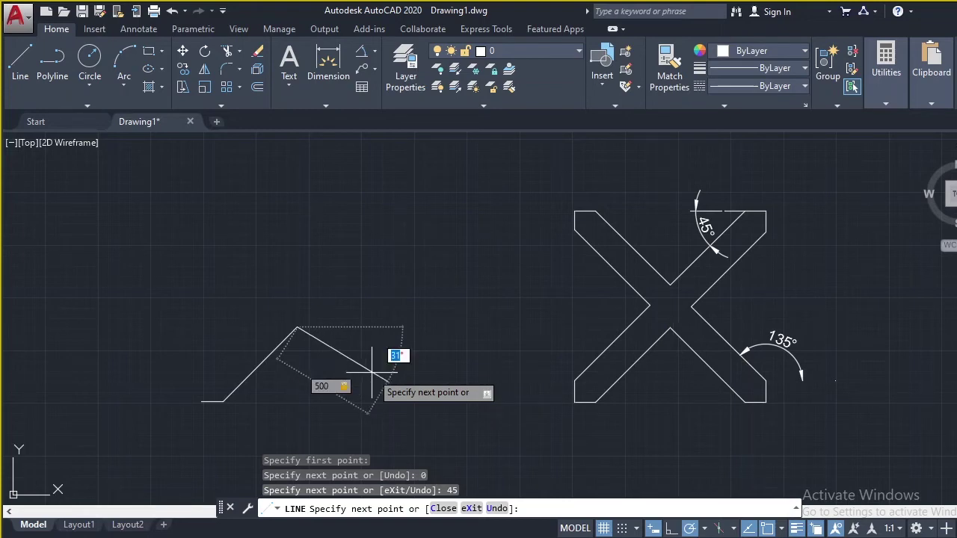
text(-)
key(Escape)
click(8, 58)
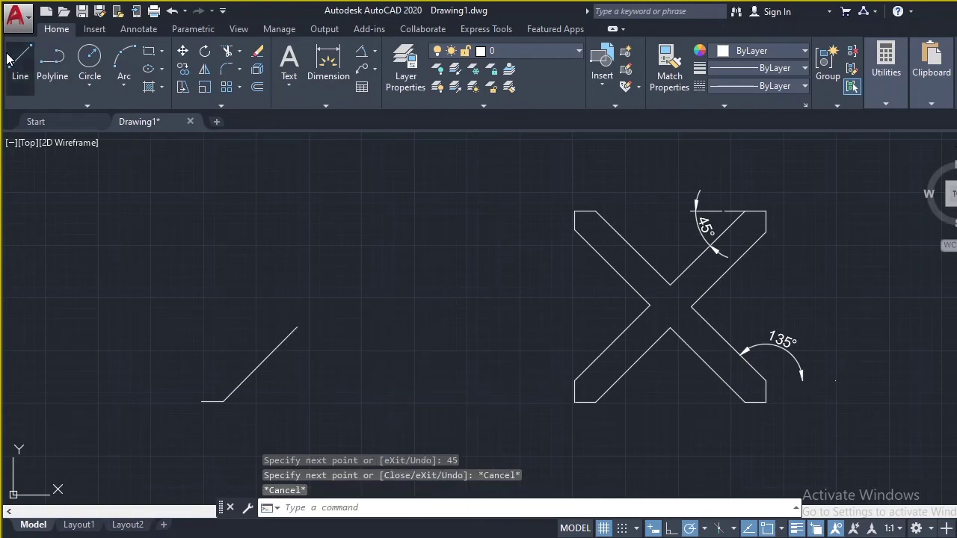
click(298, 327)
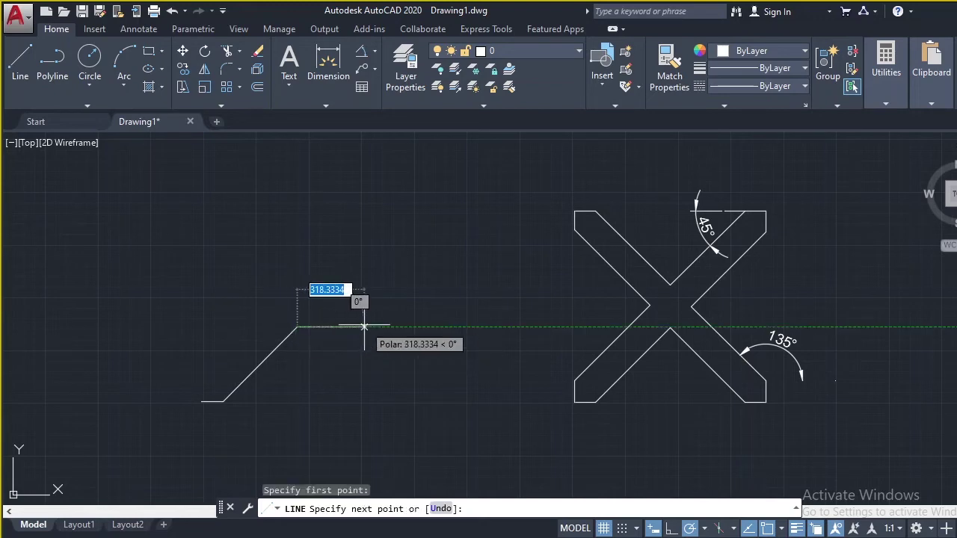
text(500)
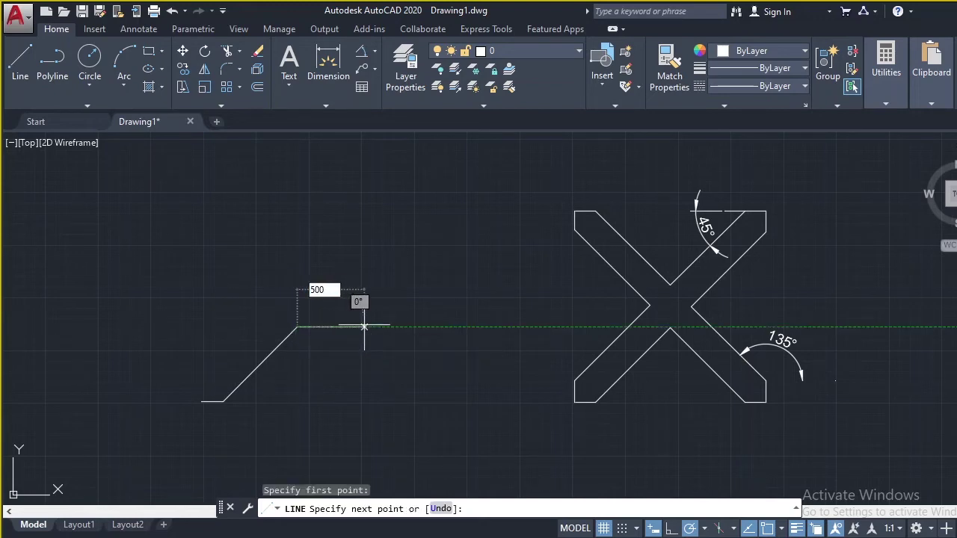
text(-45)
key(Return)
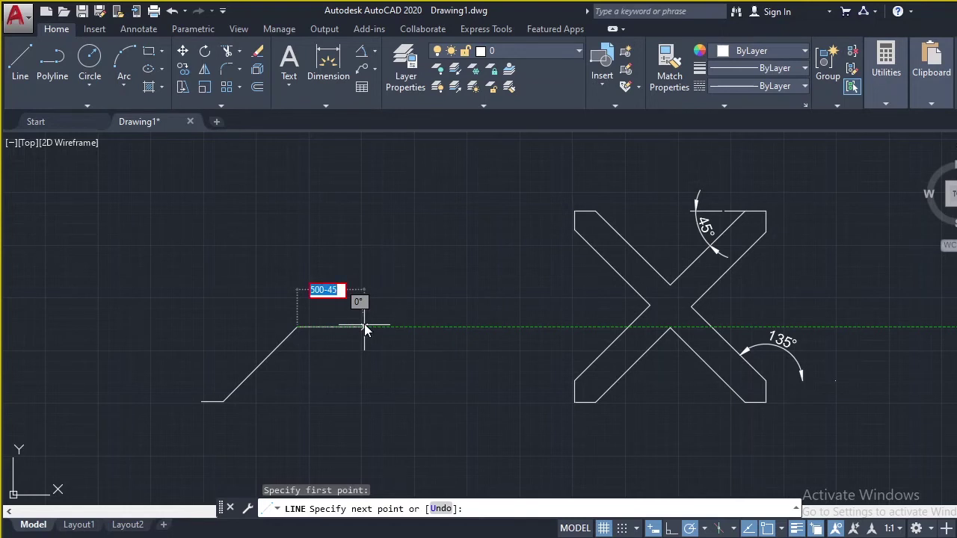
key(BackSpace)
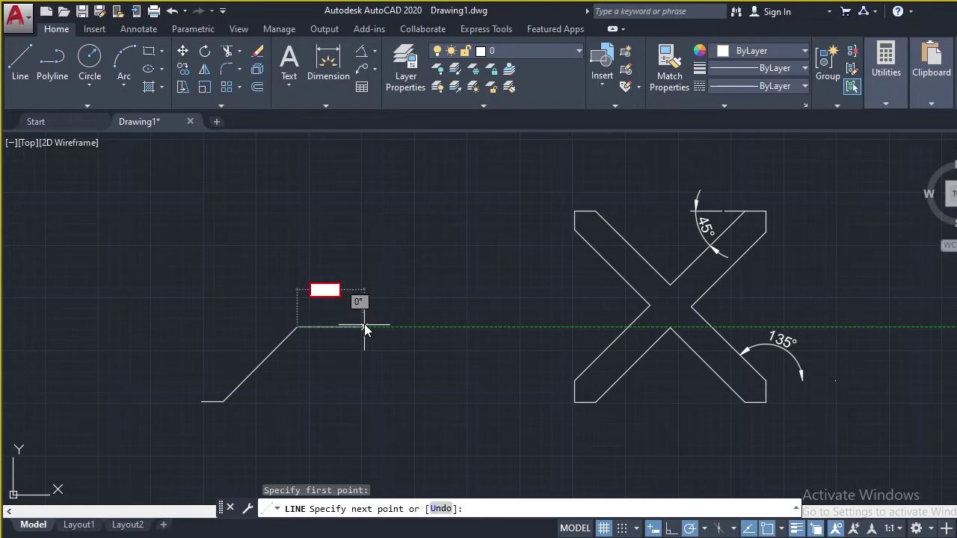
key(Escape)
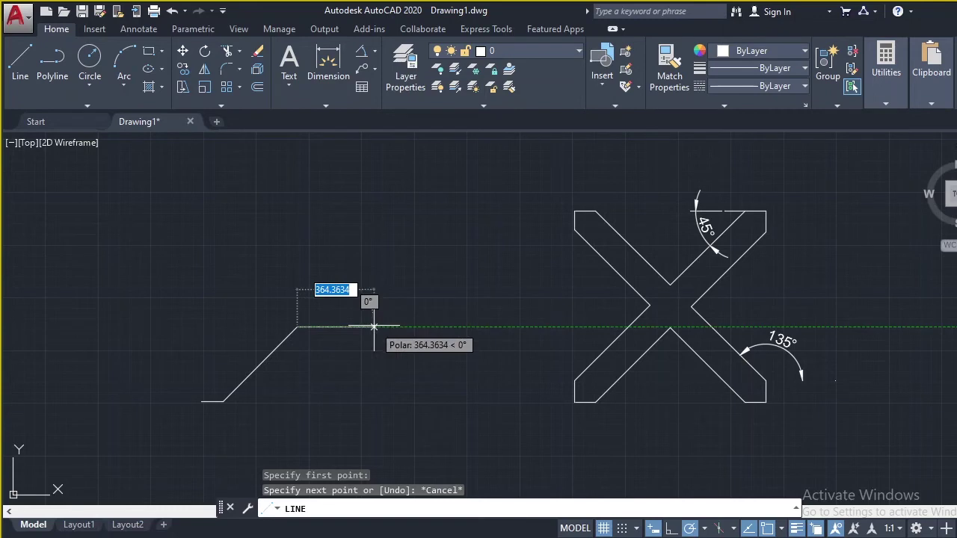
Draw a descending segment 500 units long at -45° from the raised end of the 45° line.
text(500)
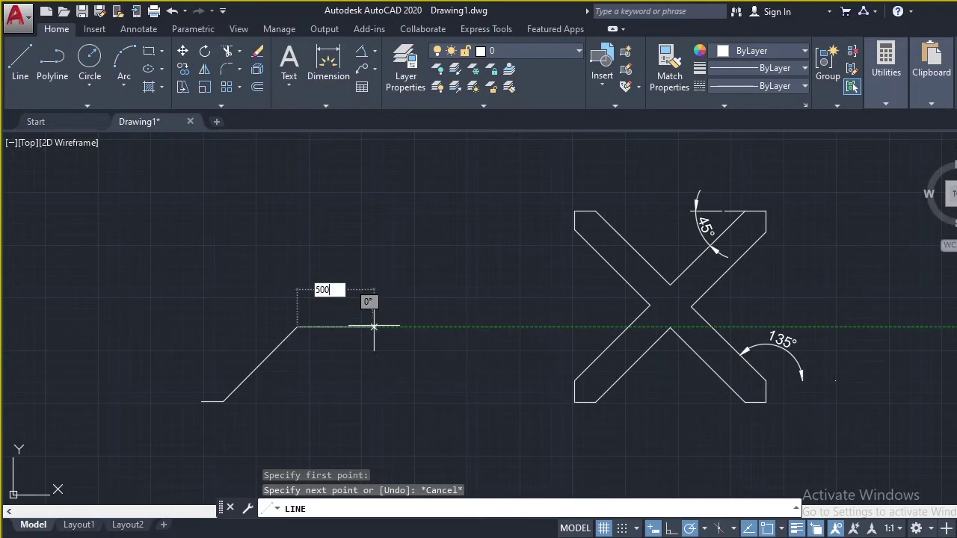
key(BackSpace)
key(BackSpace)
key(BackSpace)
text(500)
key(Tab)
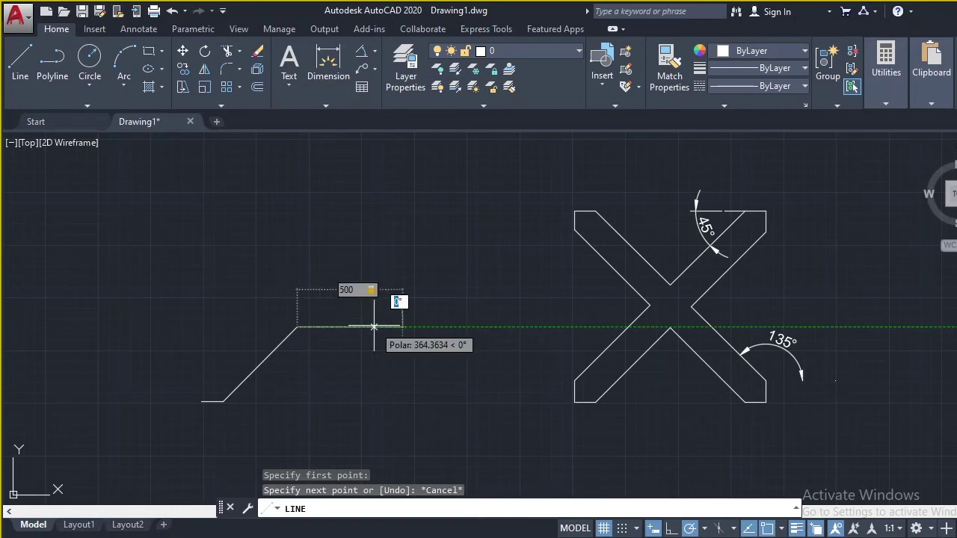
text(-45)
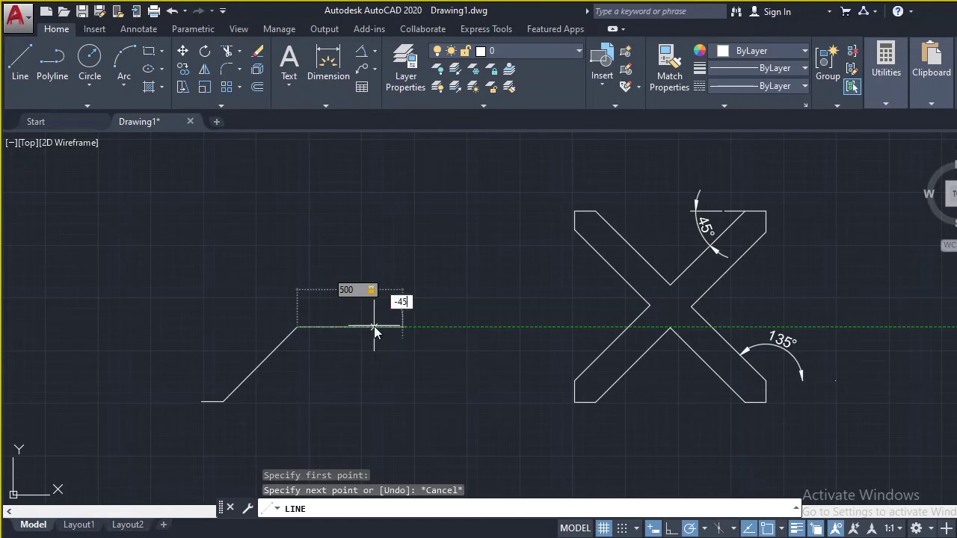
key(Return)
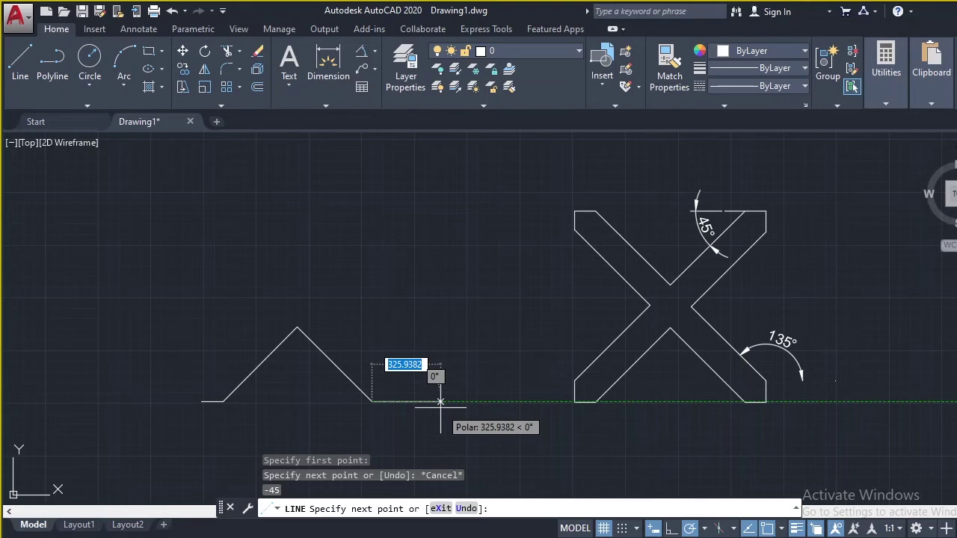
Add a horizontal segment 100 units long at 0° and a vertical segment 100 units long at 90°.
text(100)
key(Tab)
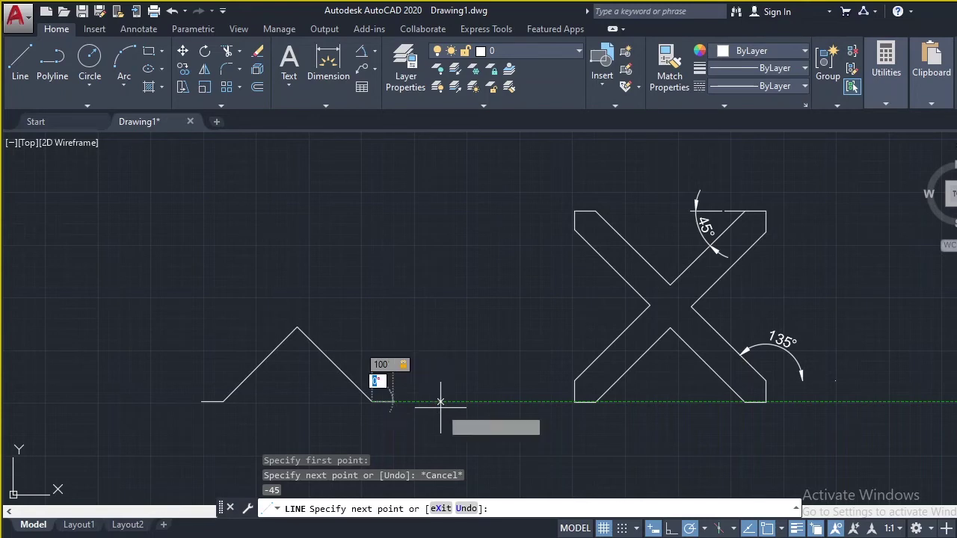
key(Return)
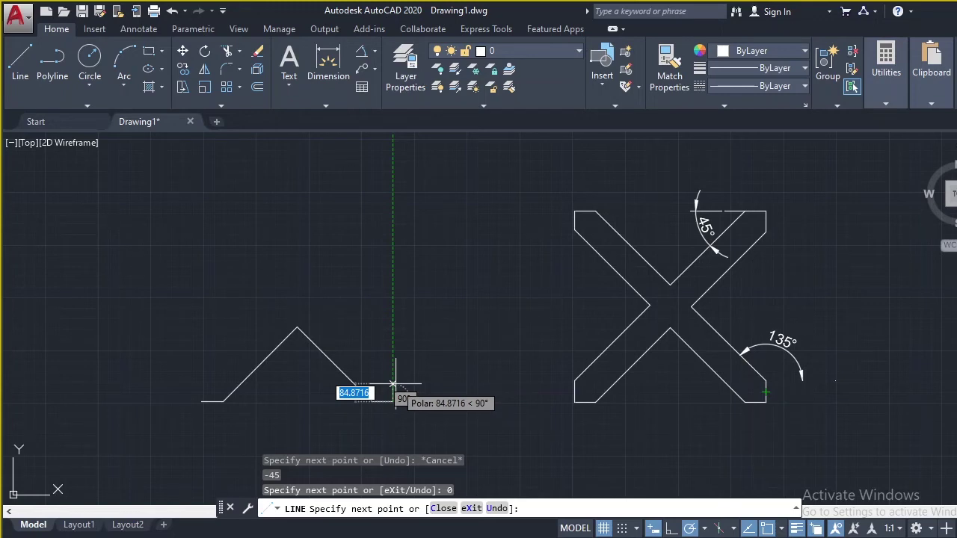
text(100)
key(Return)
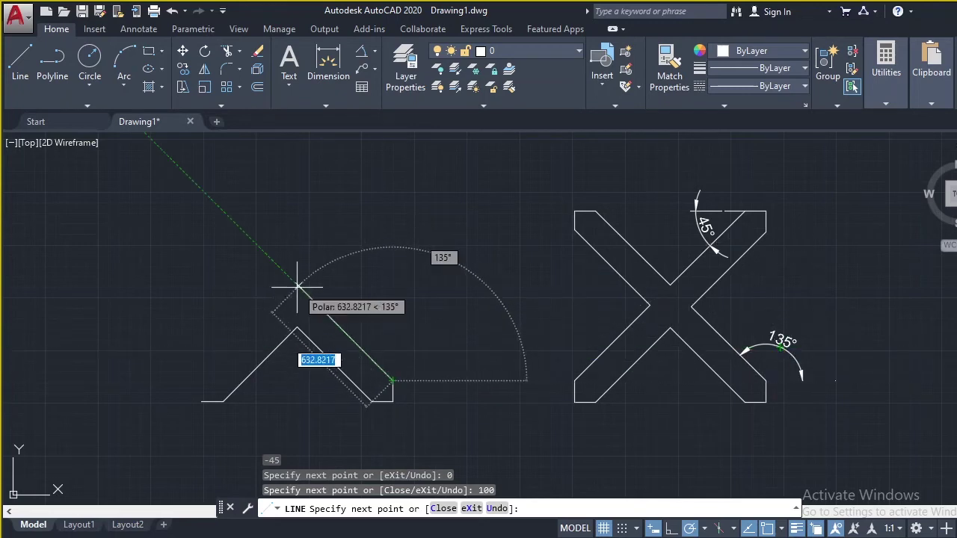
Continue from the top of the short vertical edge with a segment 500 units long at 135°.
text(5)
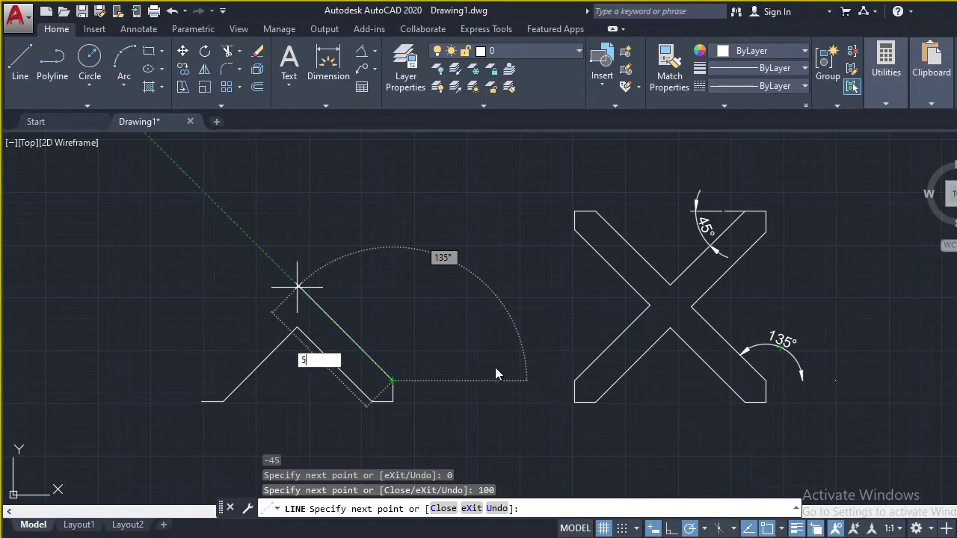
text(00)
key(Tab)
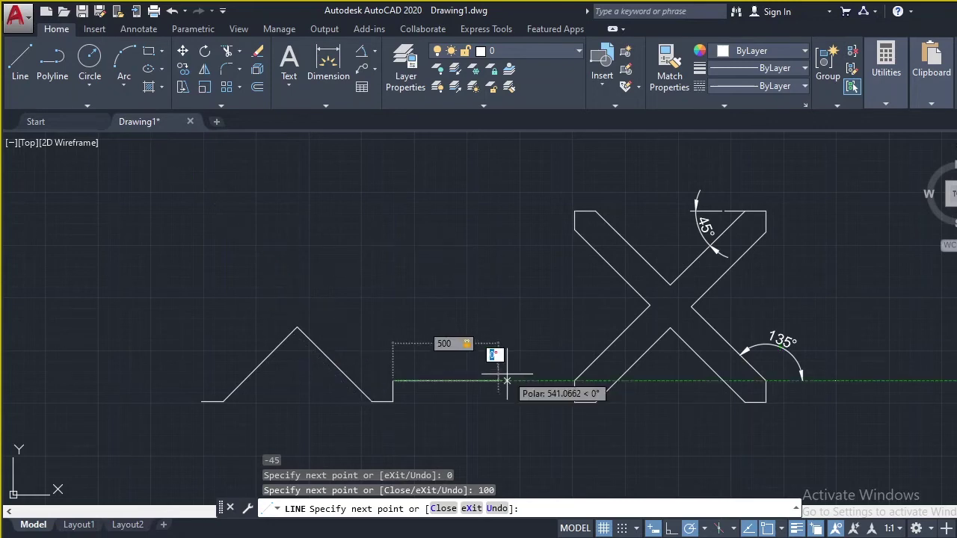
text(1)
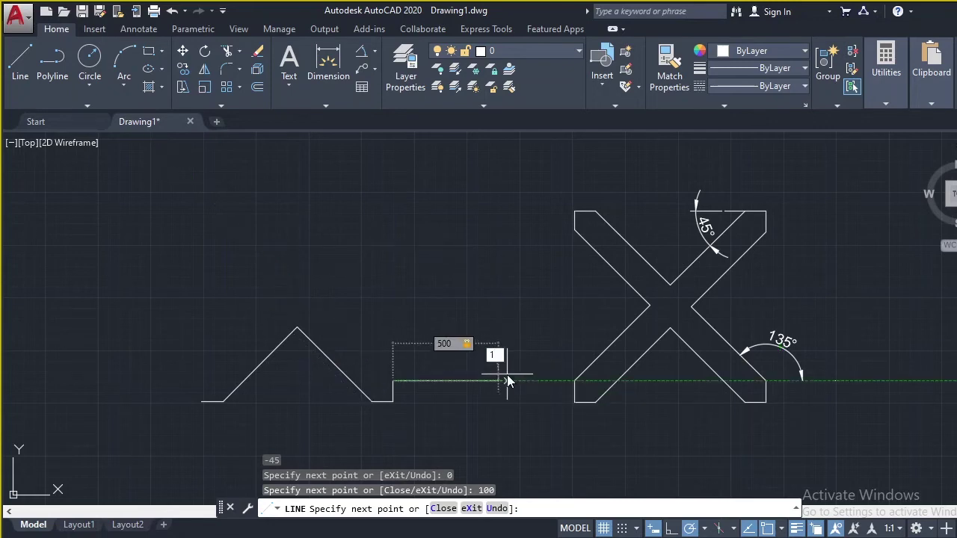
text(35)
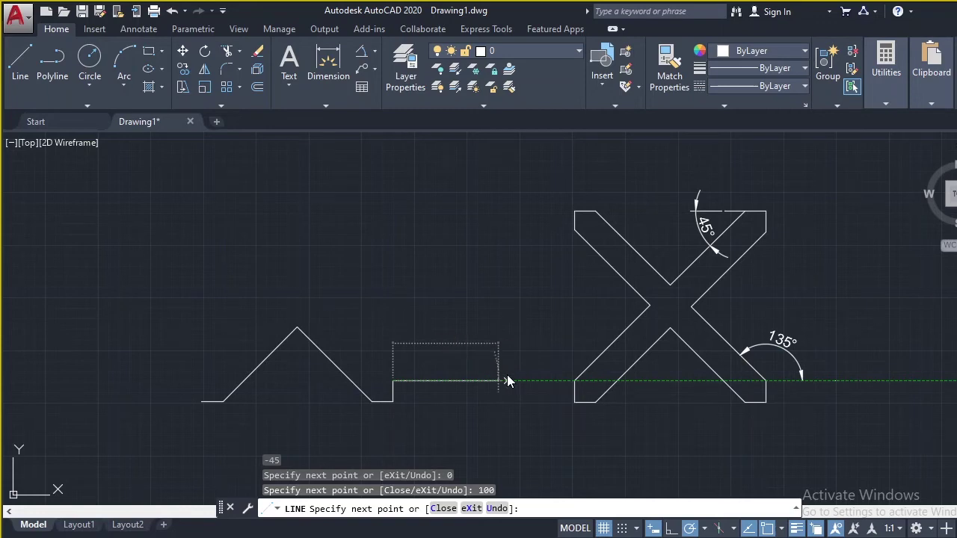
key(Return)
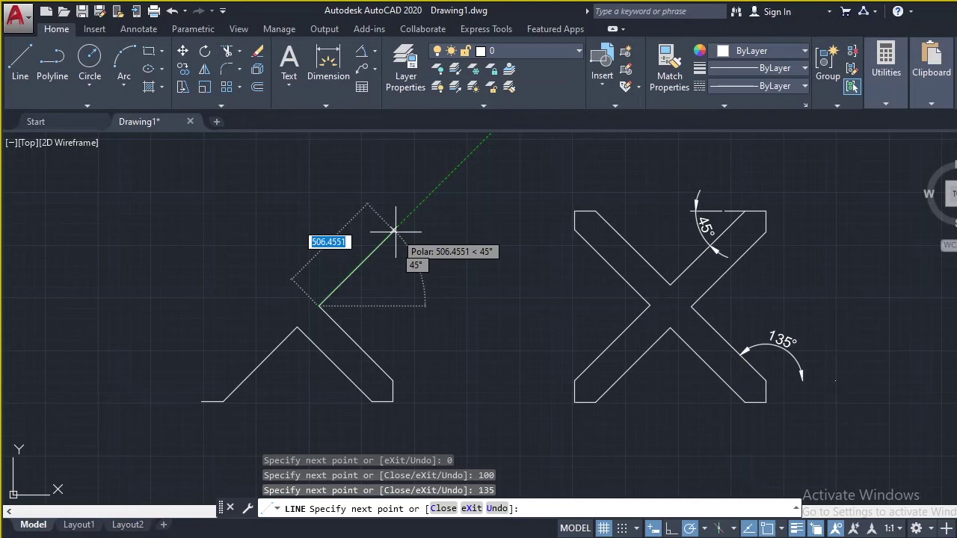
Continue the line from the inner right corner with a rising segment 500 units long at 45°.
text(500)
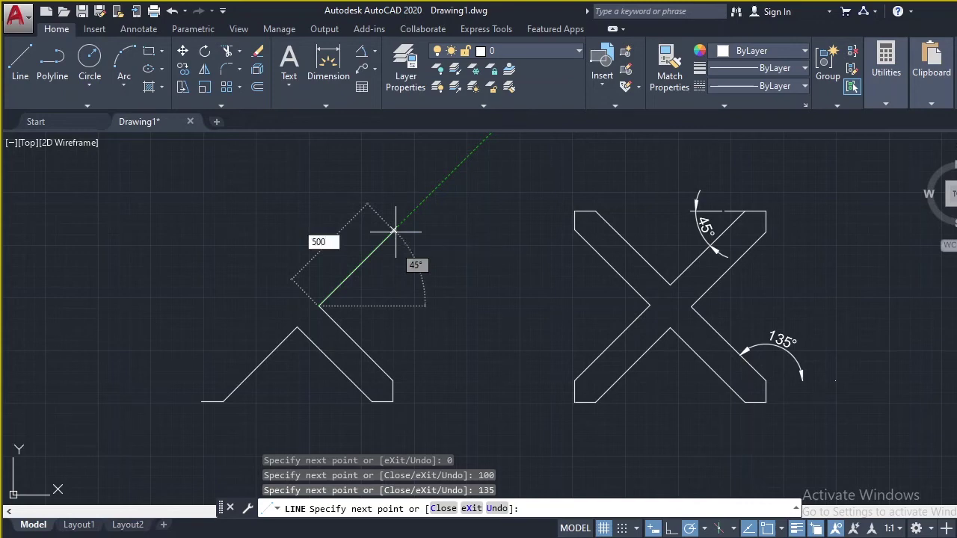
key(Tab)
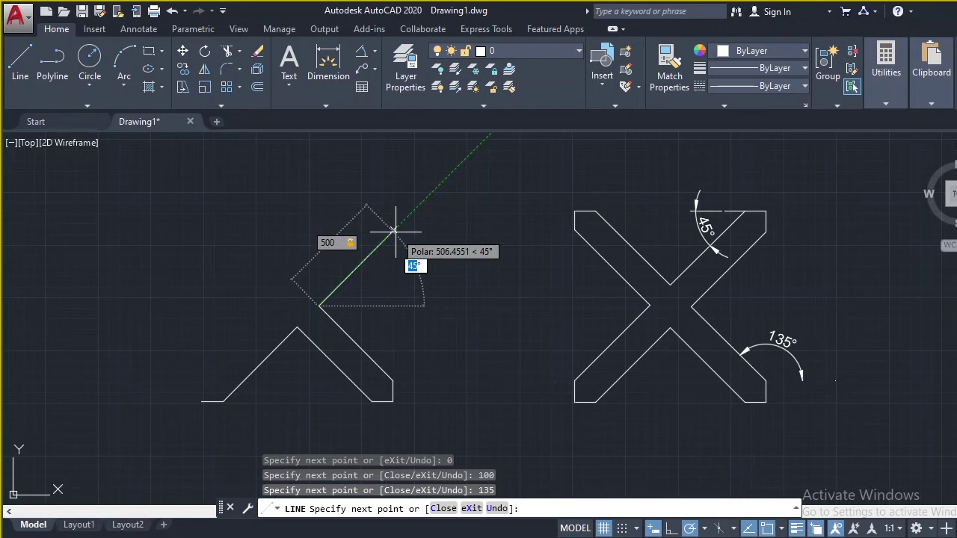
key(Return)
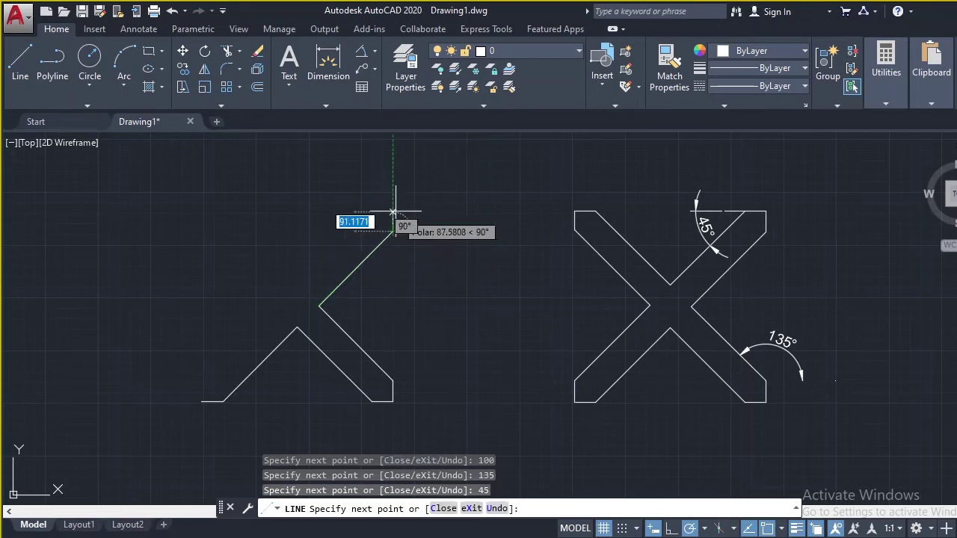
Cap the upper-right arm with a vertical segment 100 units long at 90° and a horizontal segment 100 units long at 180°.
text(100)
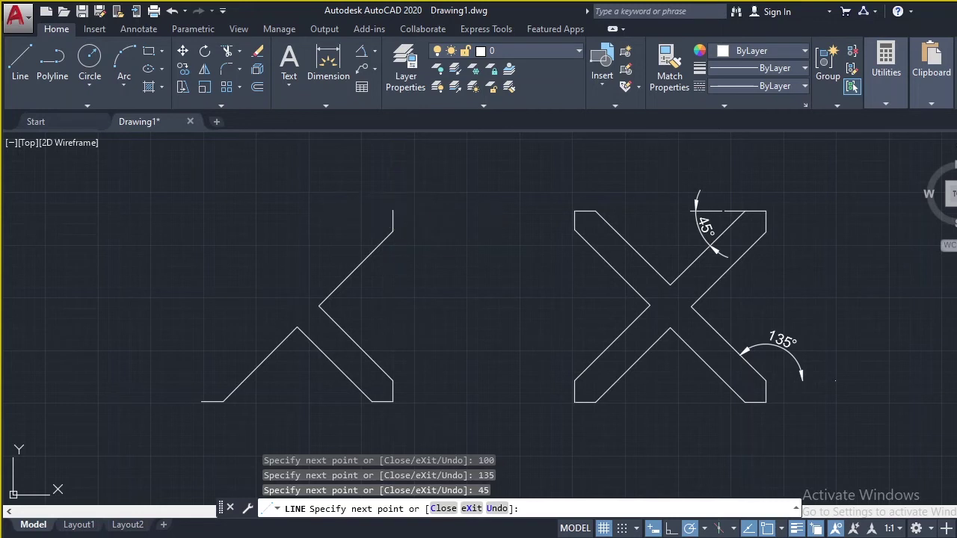
key(Return)
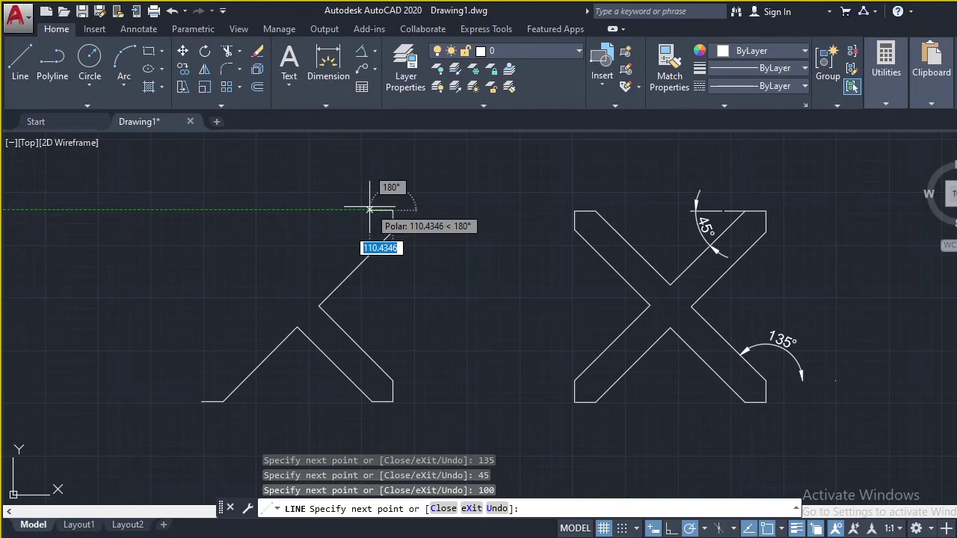
text(100)
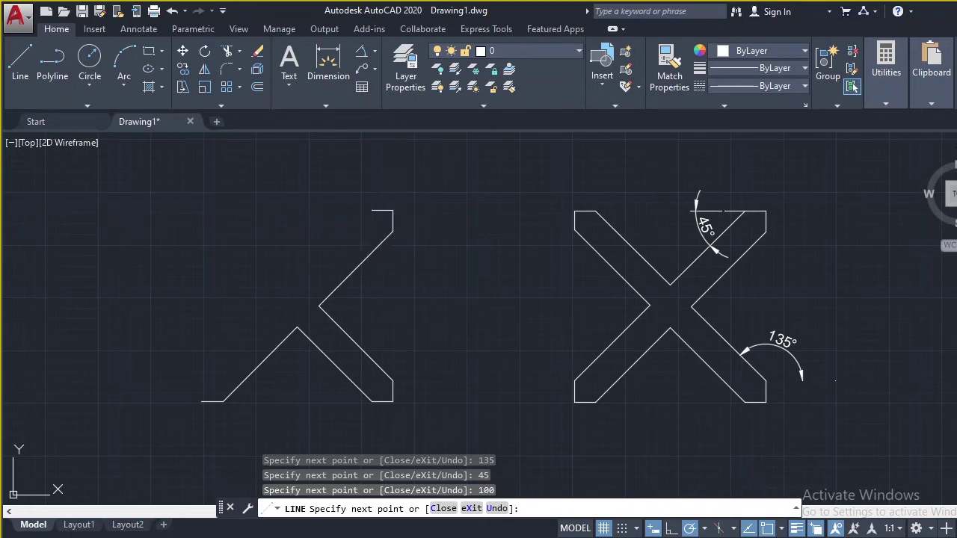
key(Return)
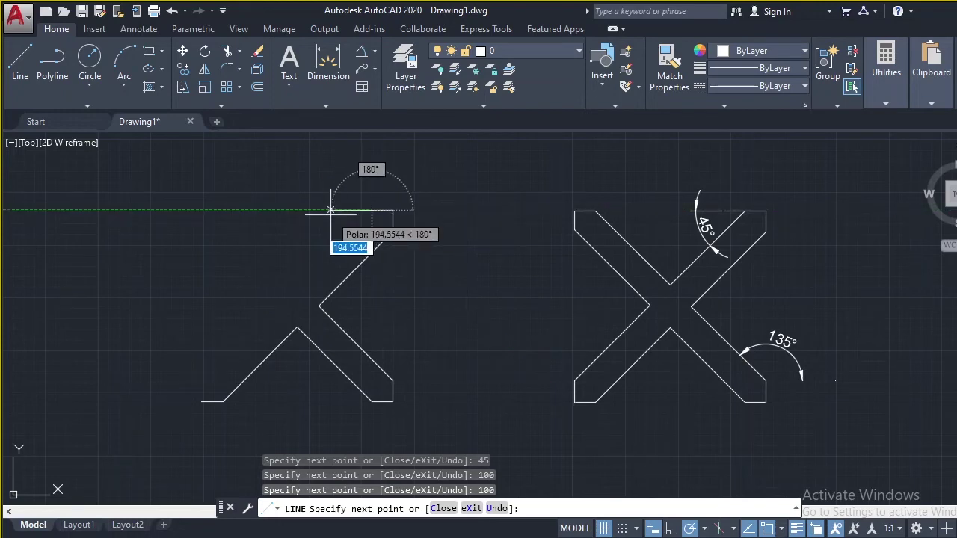
Draw a descending segment 500 units long at -135° from the end of the upper-right arm's cap.
text(500)
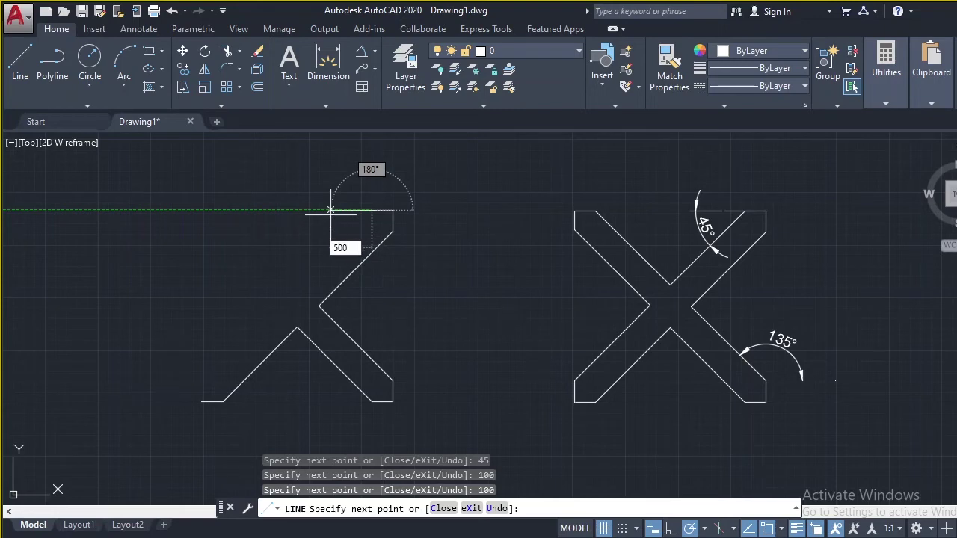
key(Tab)
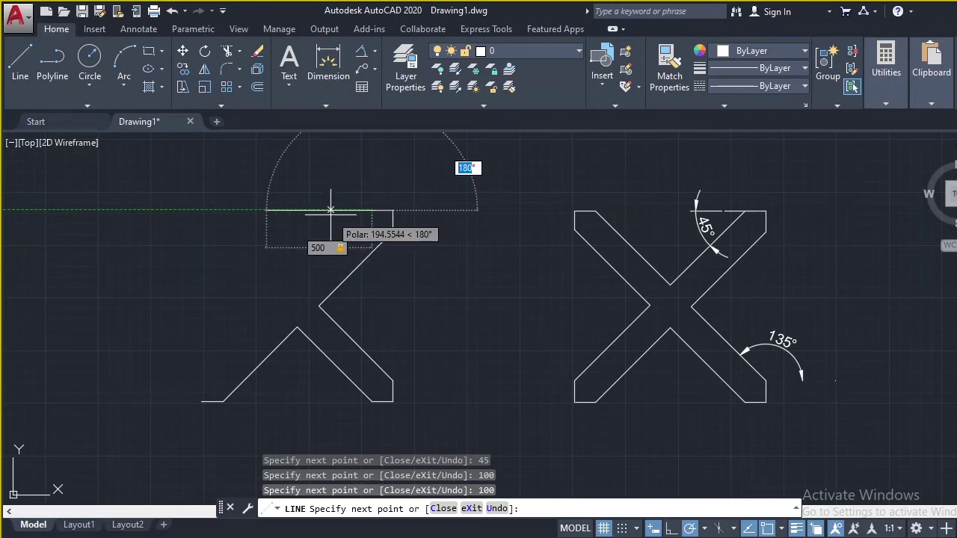
text(-1)
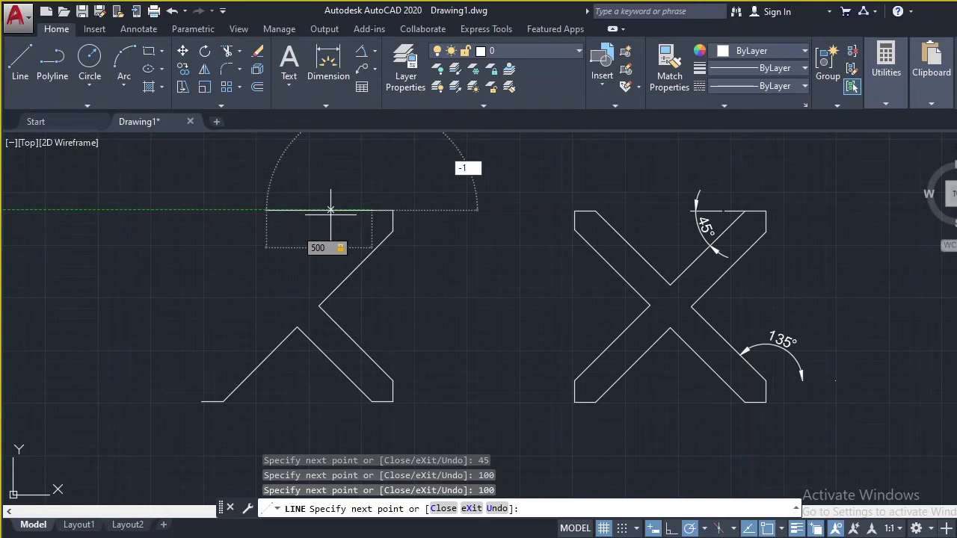
text(35)
key(Return)
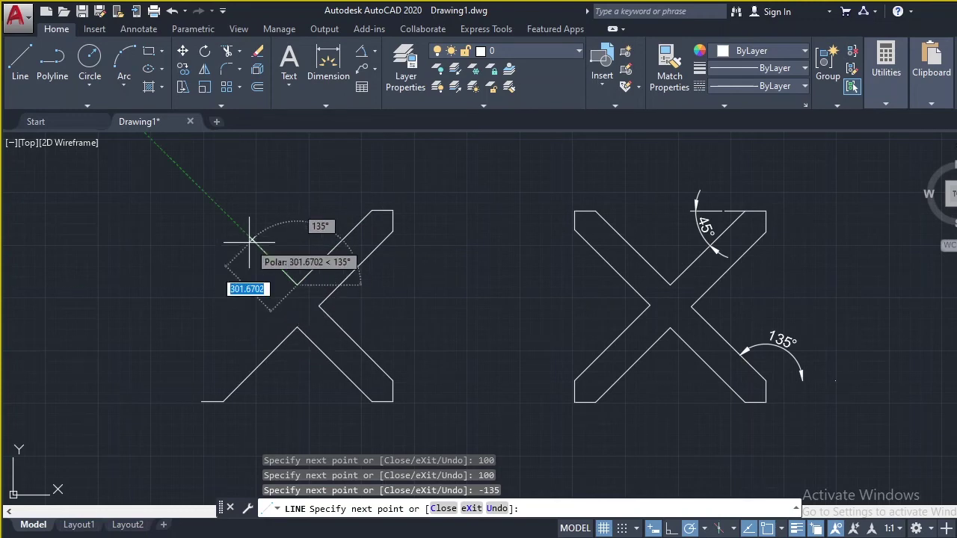
Continue from the inner upper corner with a rising segment 500 units long at 135°.
text(500)
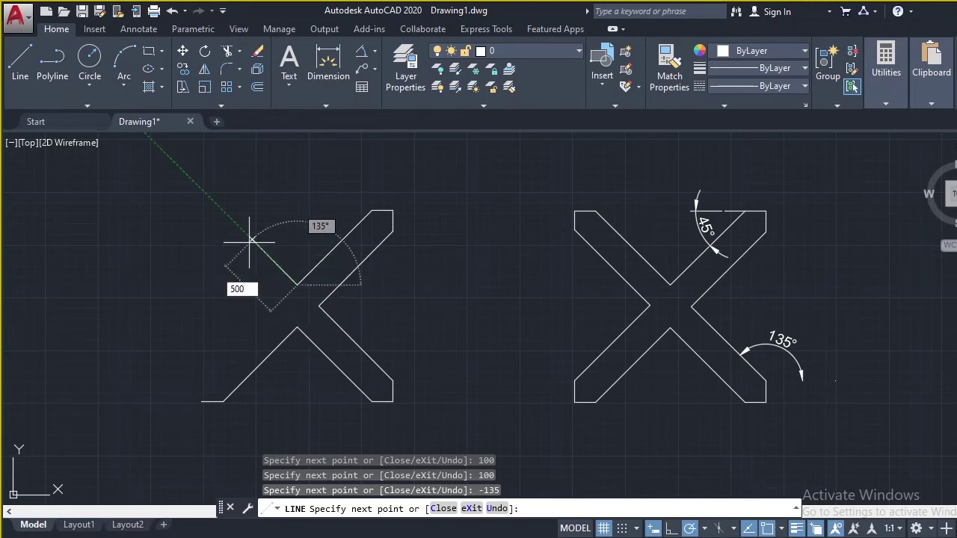
key(Tab)
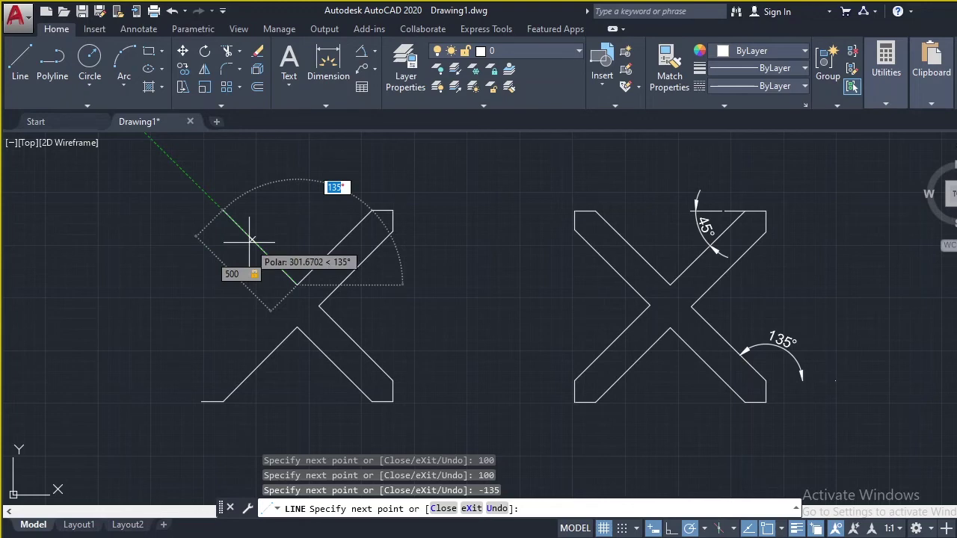
text(135)
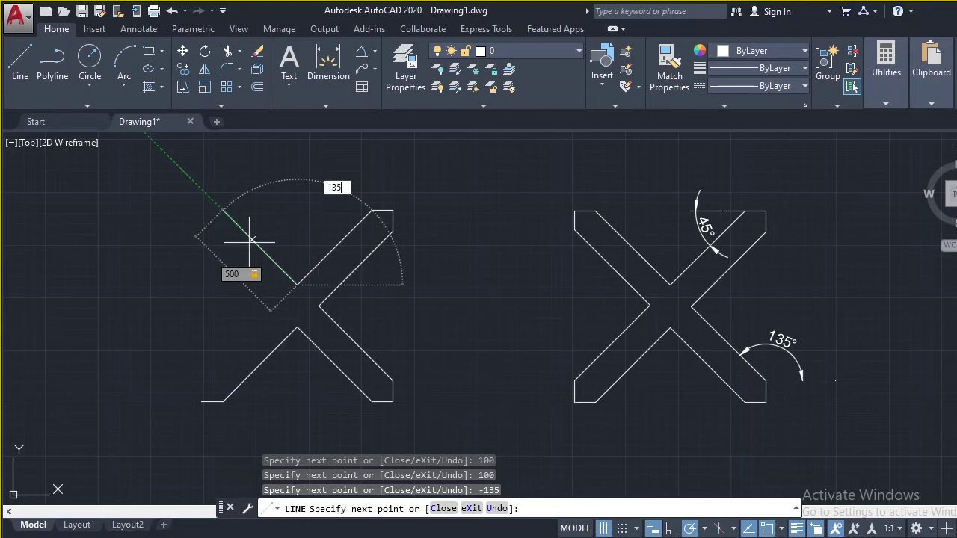
key(Return)
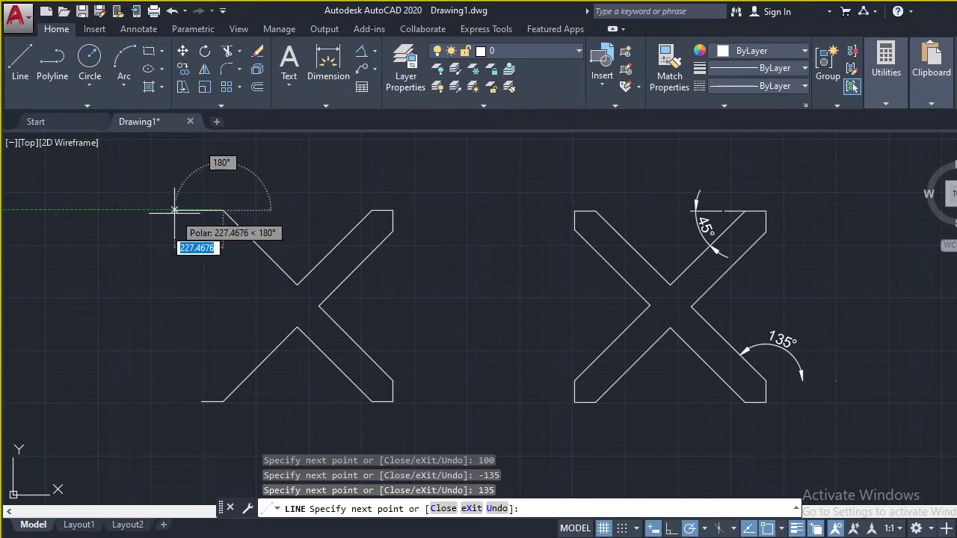
Cap the upper-left arm with a horizontal segment 100 units long at 180° and a downward vertical segment 100 units long.
text(100)
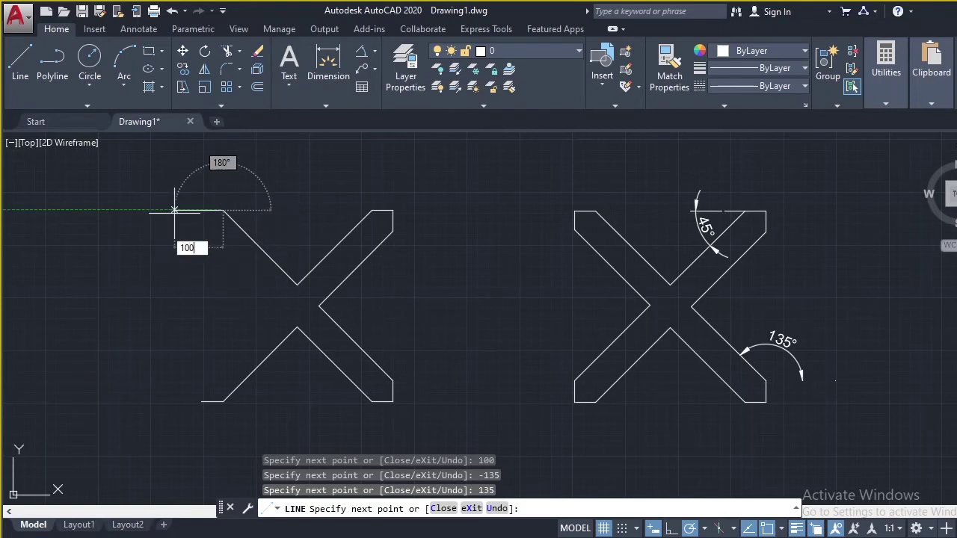
key(Return)
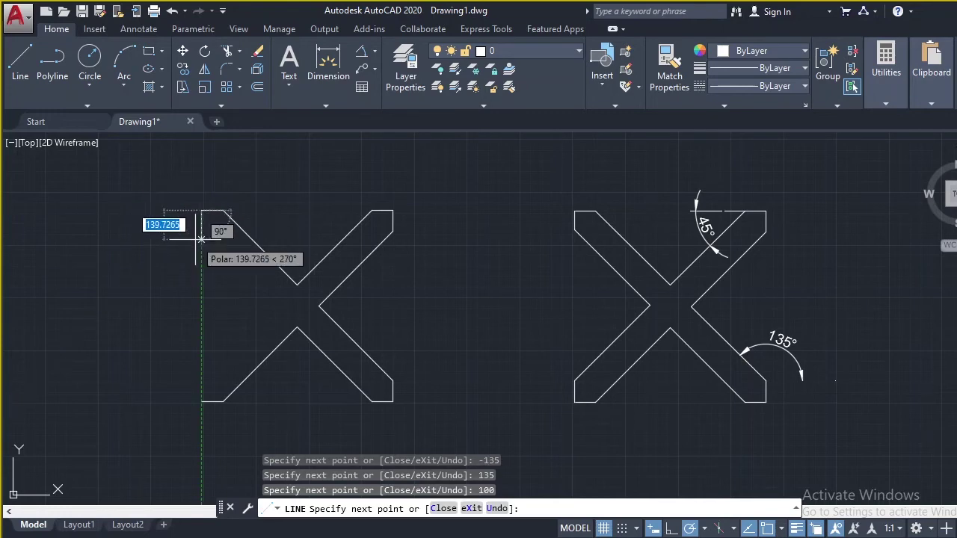
text(100)
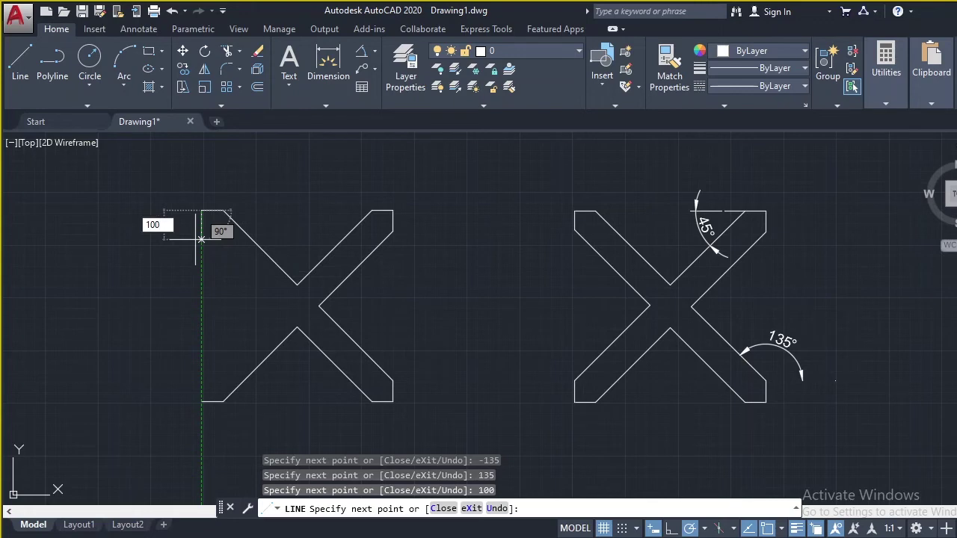
key(Return)
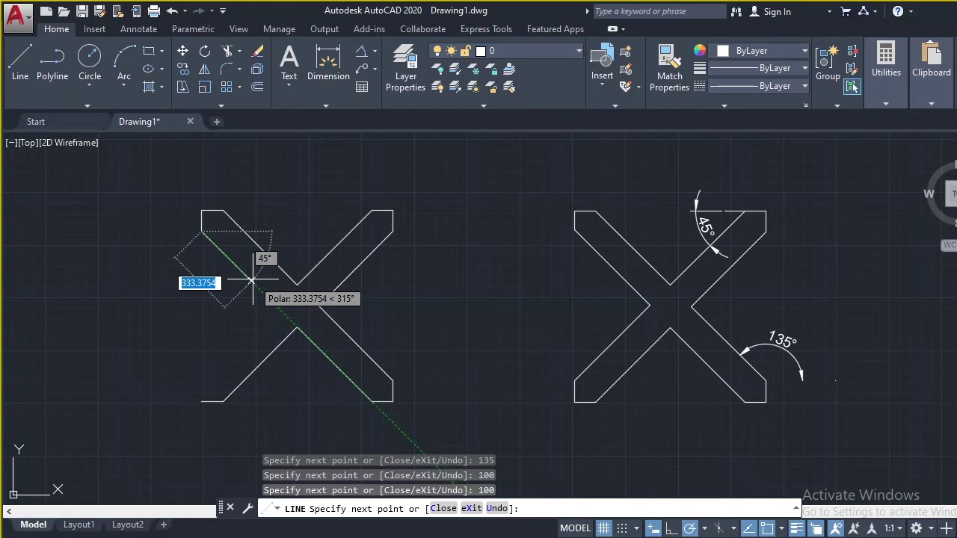
Try a segment 500 units long at -45° from the upper-left arm's cap, starting below the horizontal, and undo it.
text(500)
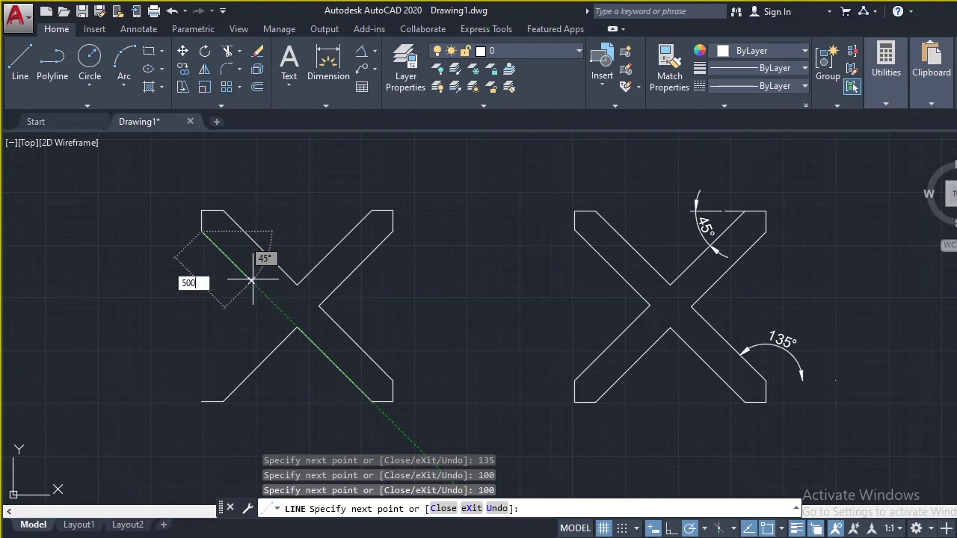
key(Tab)
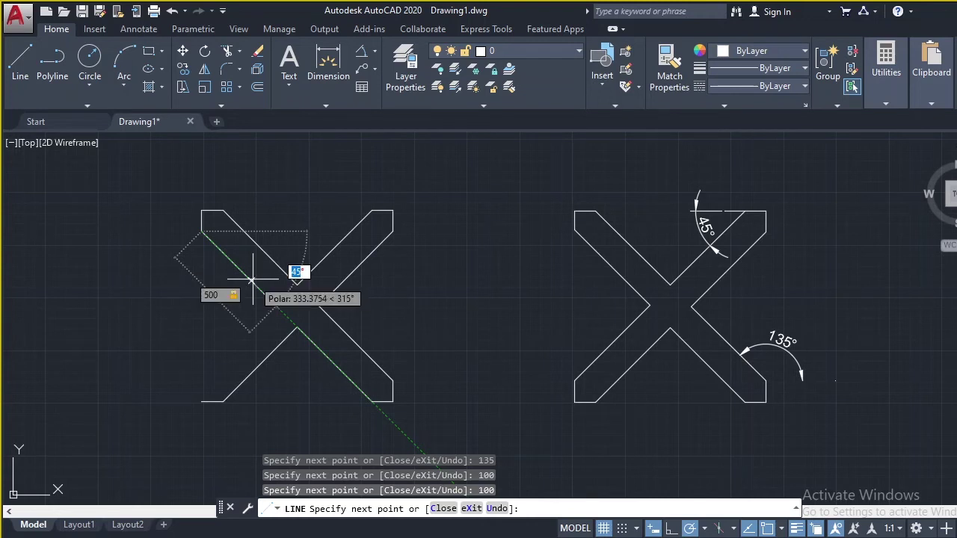
text(-45)
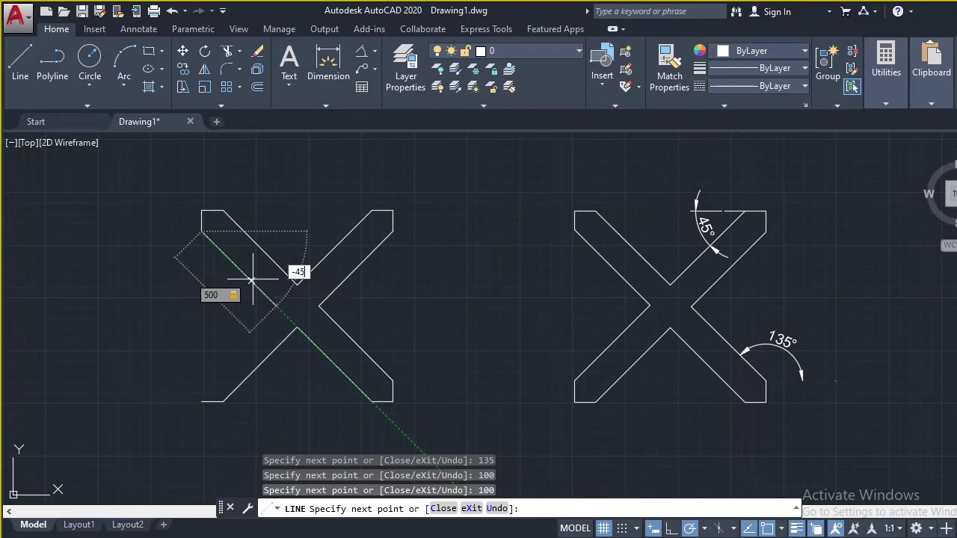
key(Return)
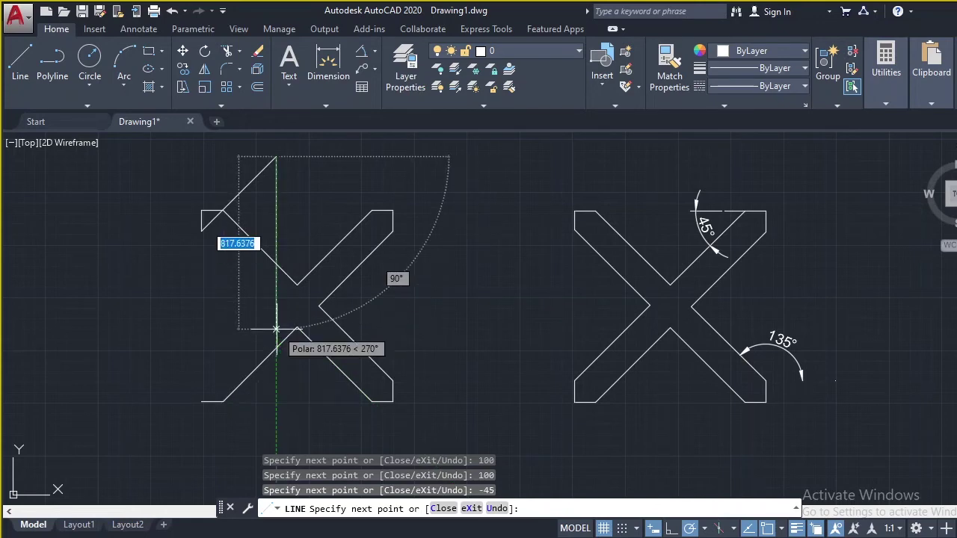
key(ctrl+z)
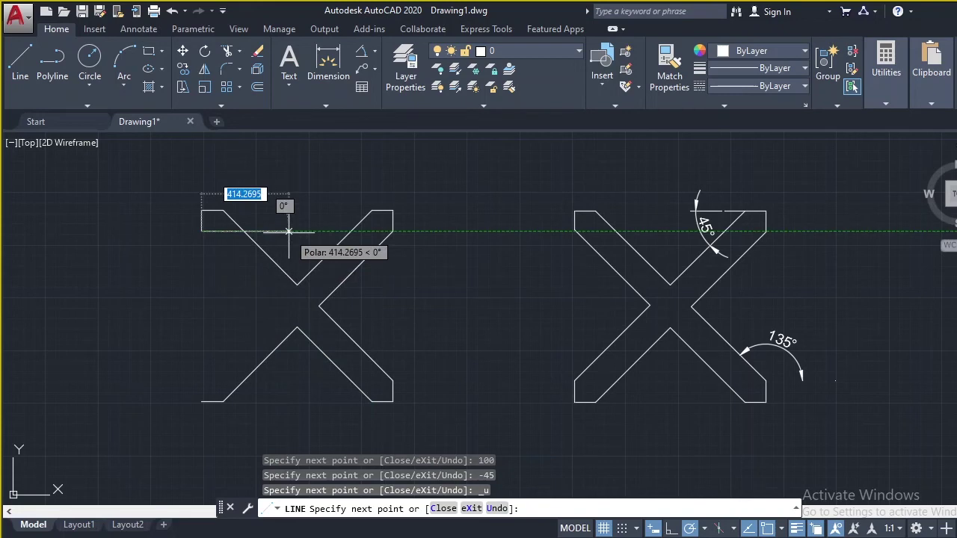
Try a segment 500 units long at -135° from the upper-left arm's cap and undo it.
text(500)
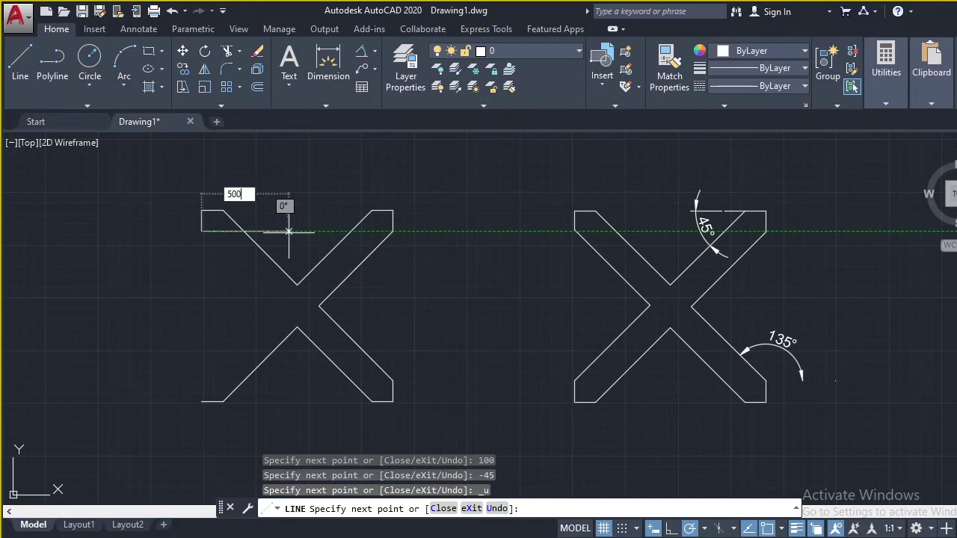
key(Tab)
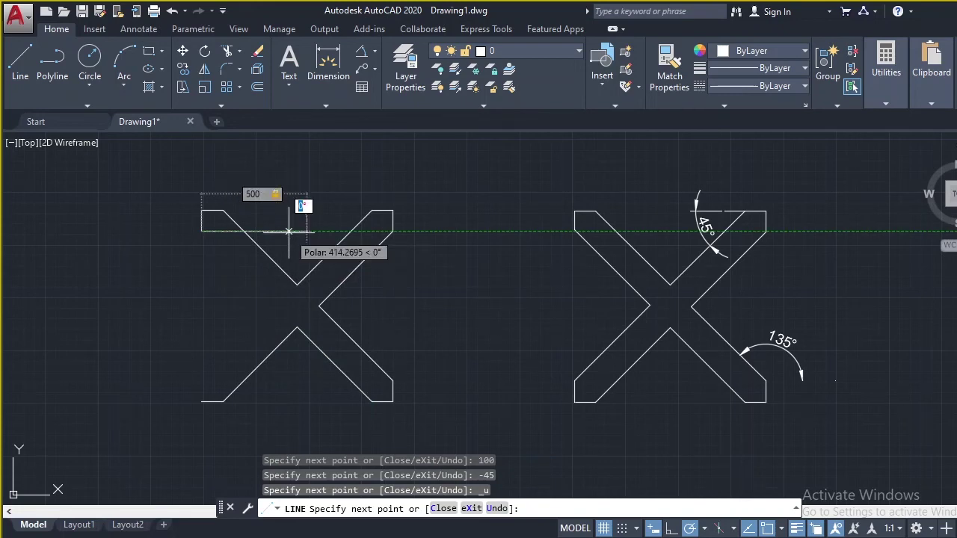
text(-135)
key(Return)
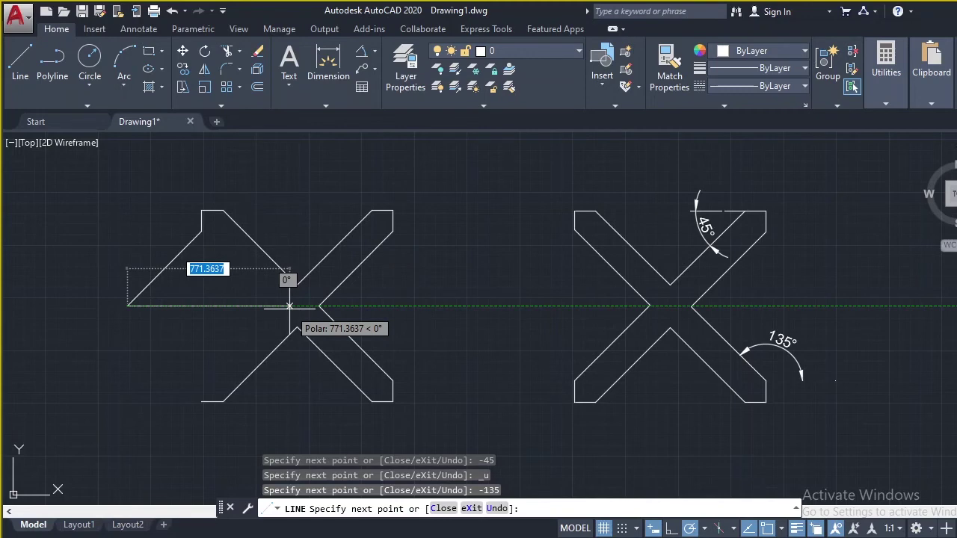
text(u)
key(Return)
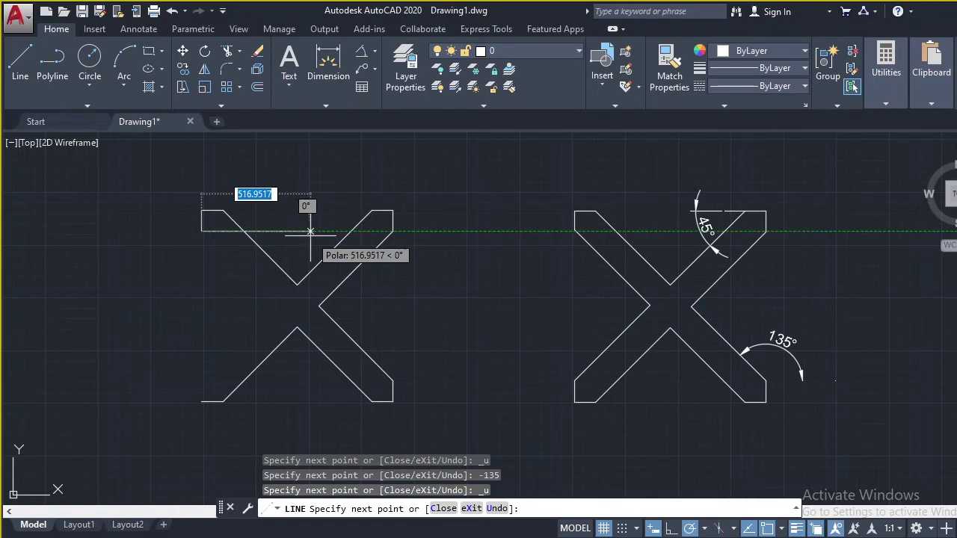
Draw a descending segment 500 units long at -45° from the lower end of the upper-left arm's cap, starting along the horizontal.
text(500)
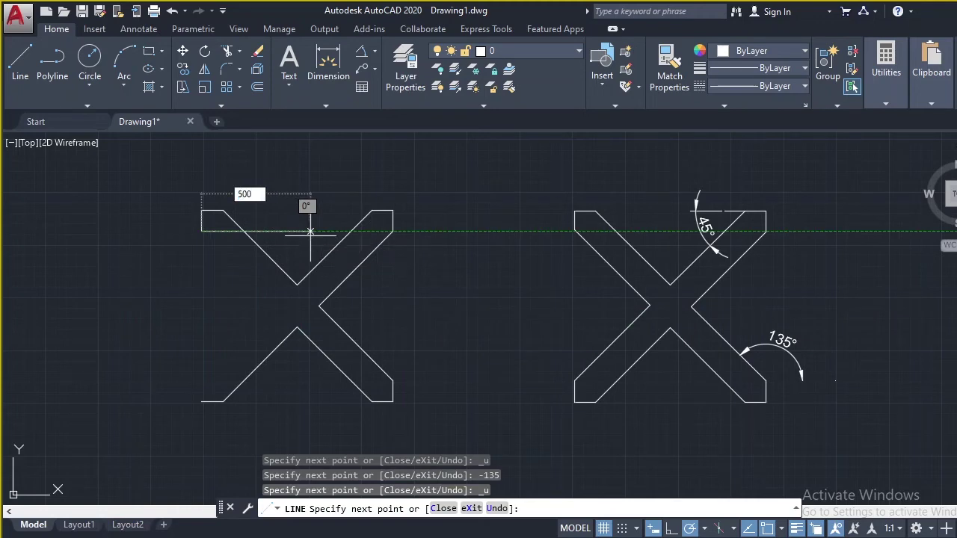
key(Tab)
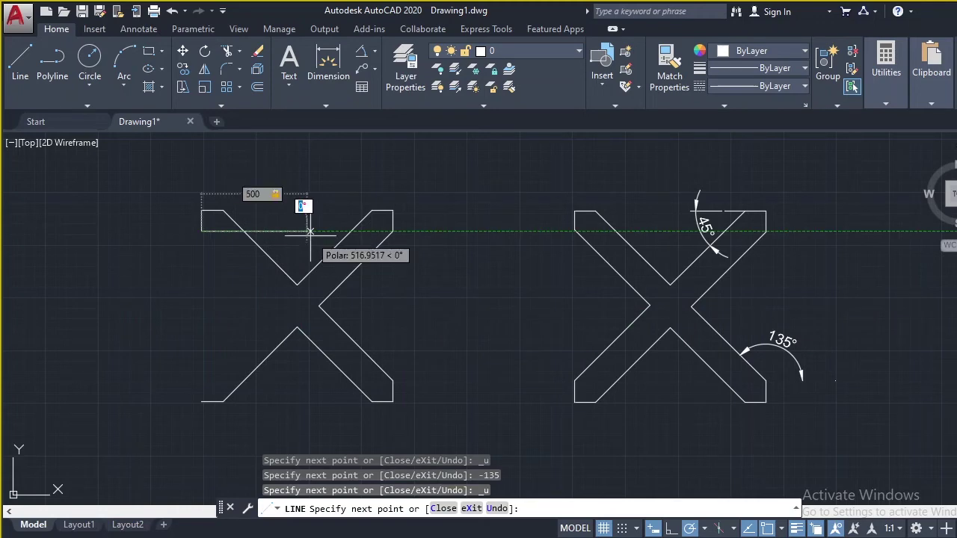
text(-)
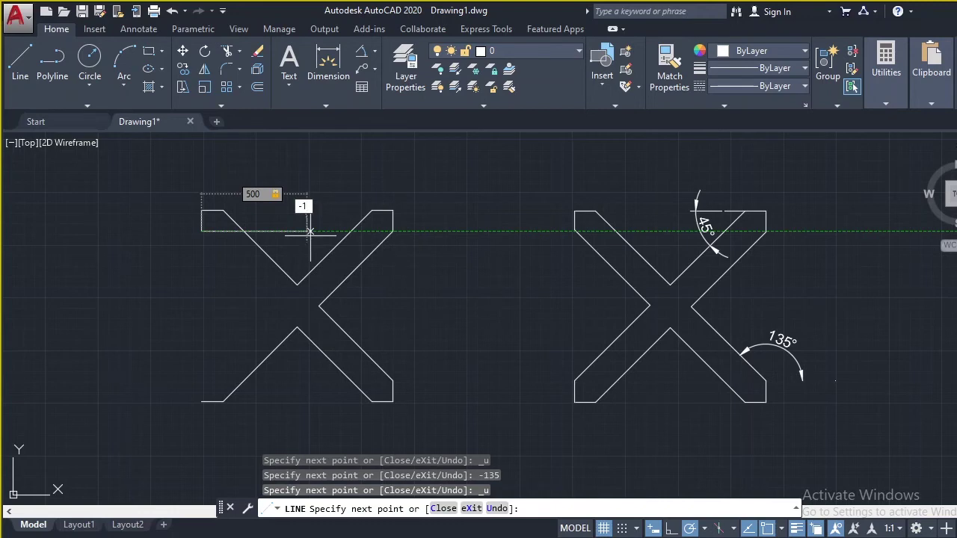
text(45)
key(Return)
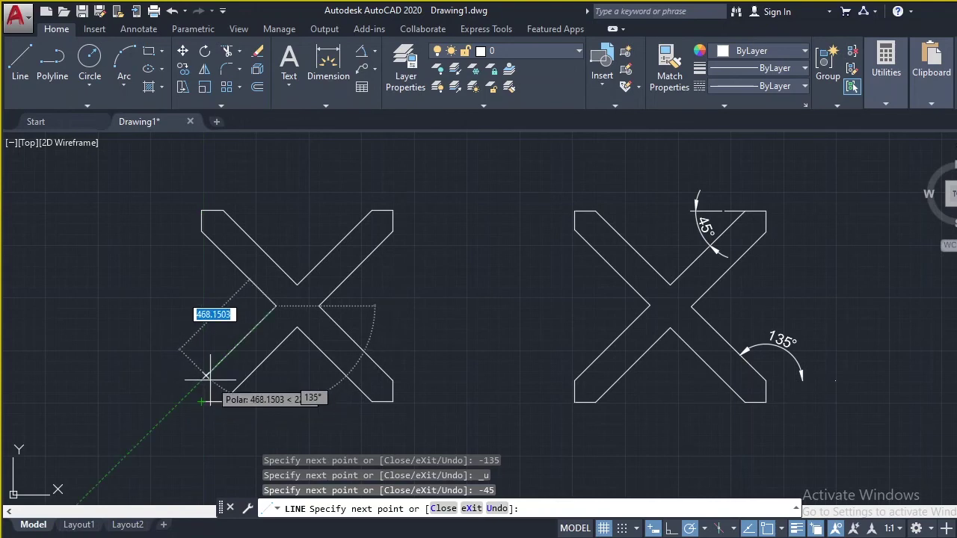
Draw a 500-unit segment toward the lower-left at 135° below horizontal and close the X outline with a vertical segment to its starting point.
text(500)
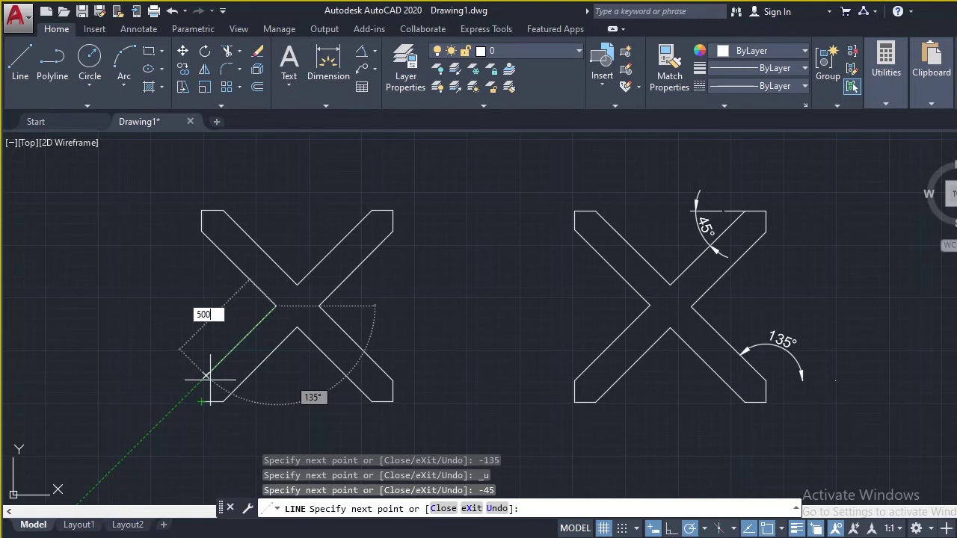
key(Return)
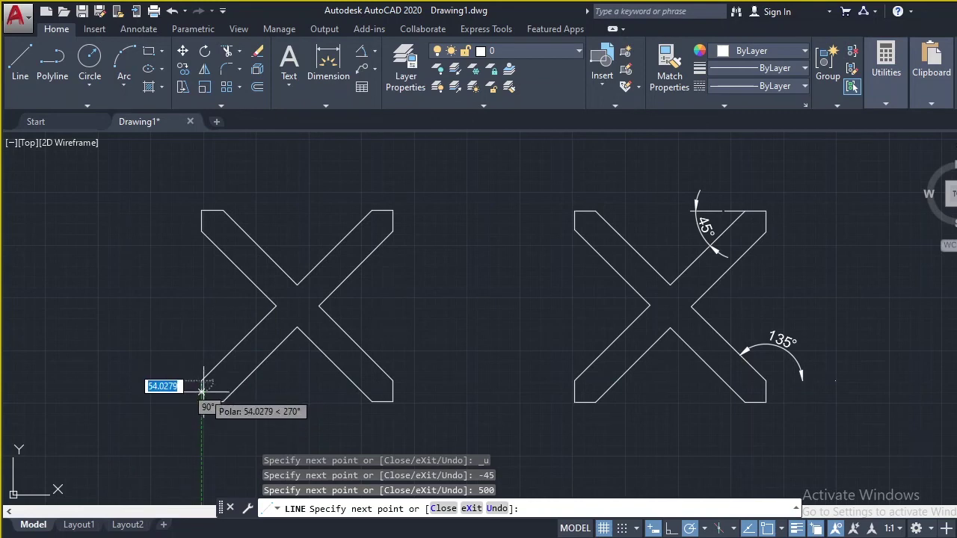
click(202, 401)
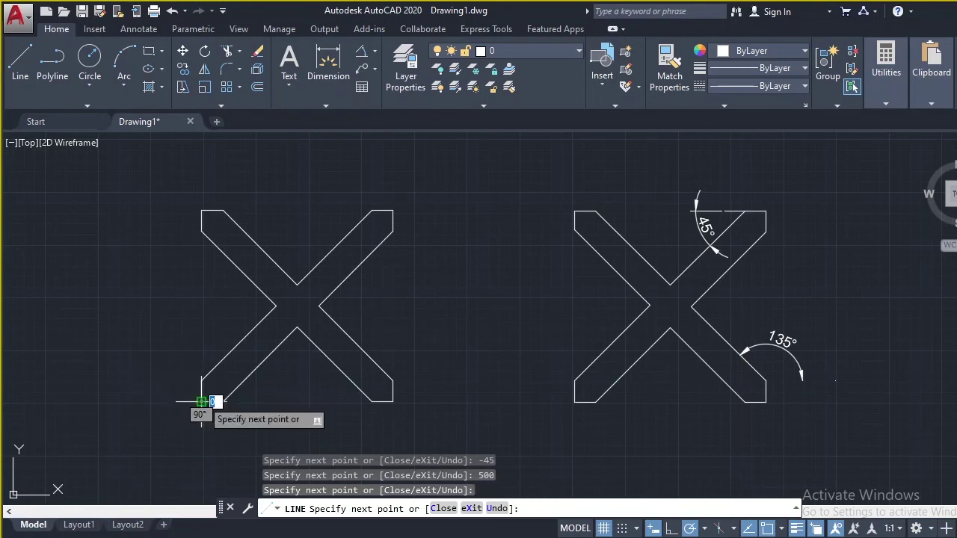
Draw a closed rectangle of line segments about 940 by 678 units in the empty area beside the X figures.
key(Escape)
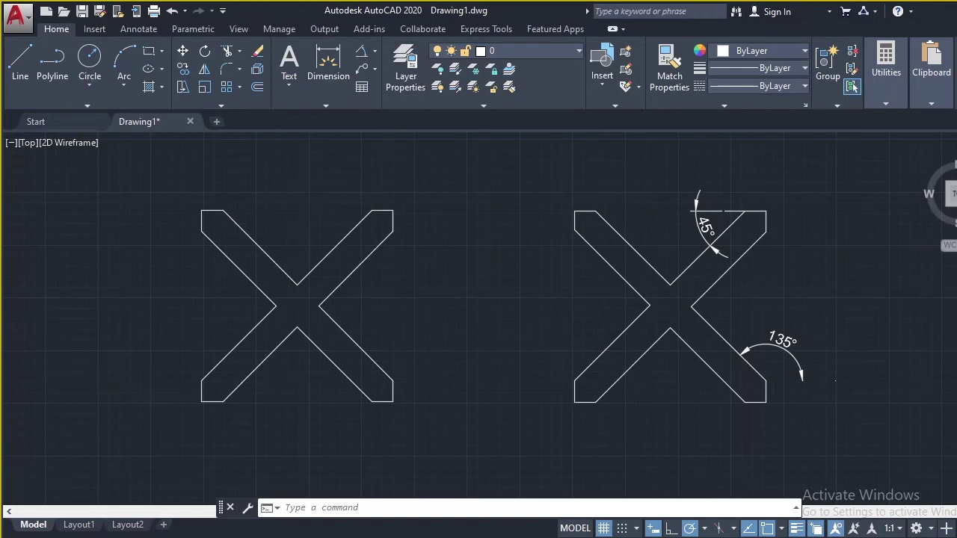
scroll(365, 244, down, 2)
middle_drag(659, 245, 419, 258)
text(l)
key(Return)
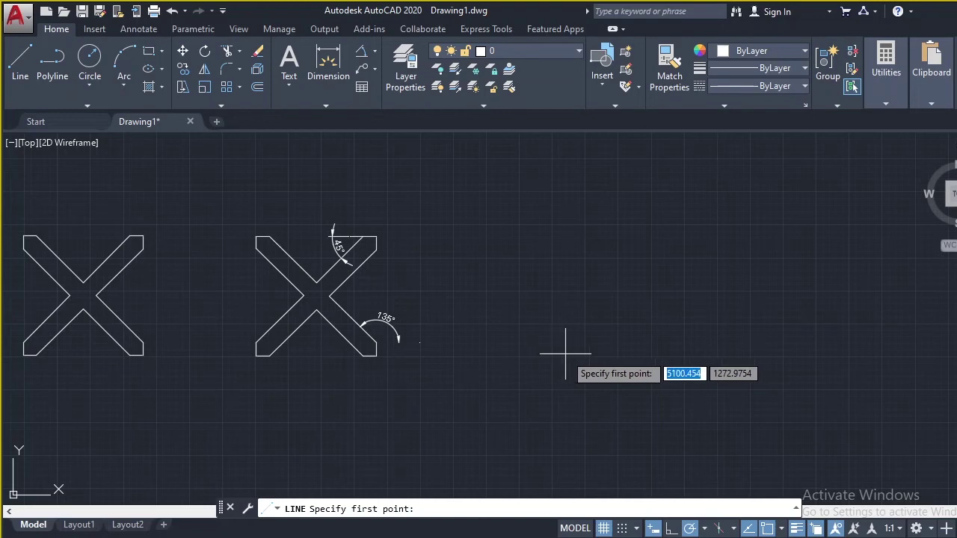
click(565, 353)
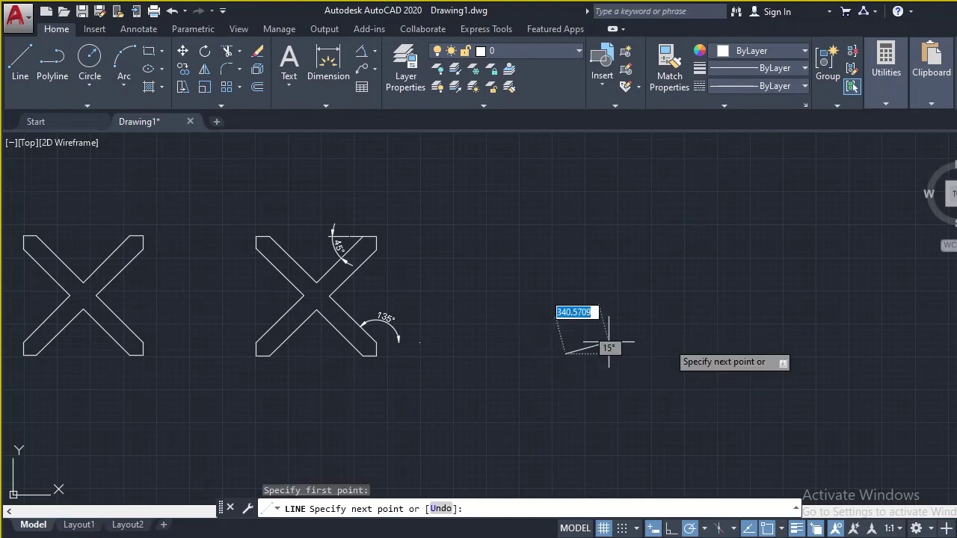
click(689, 353)
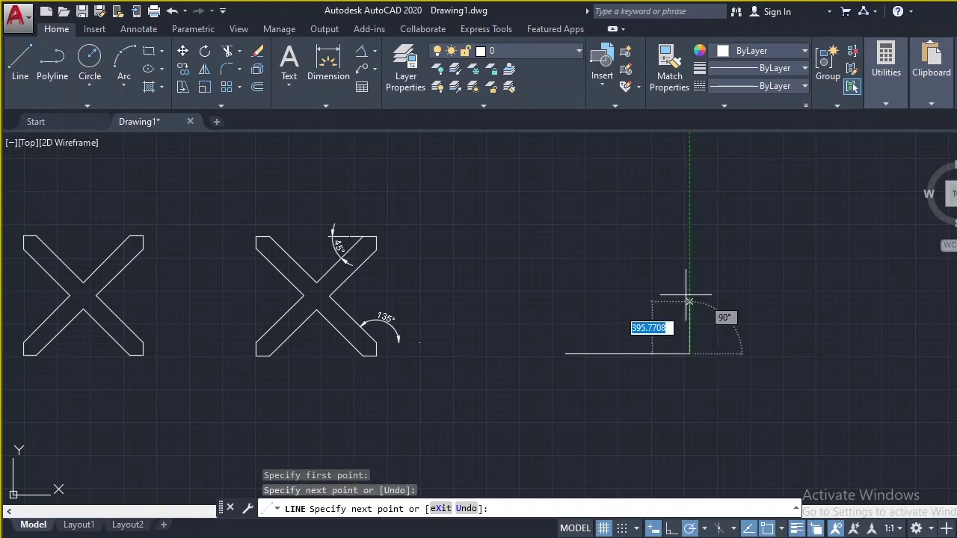
click(690, 264)
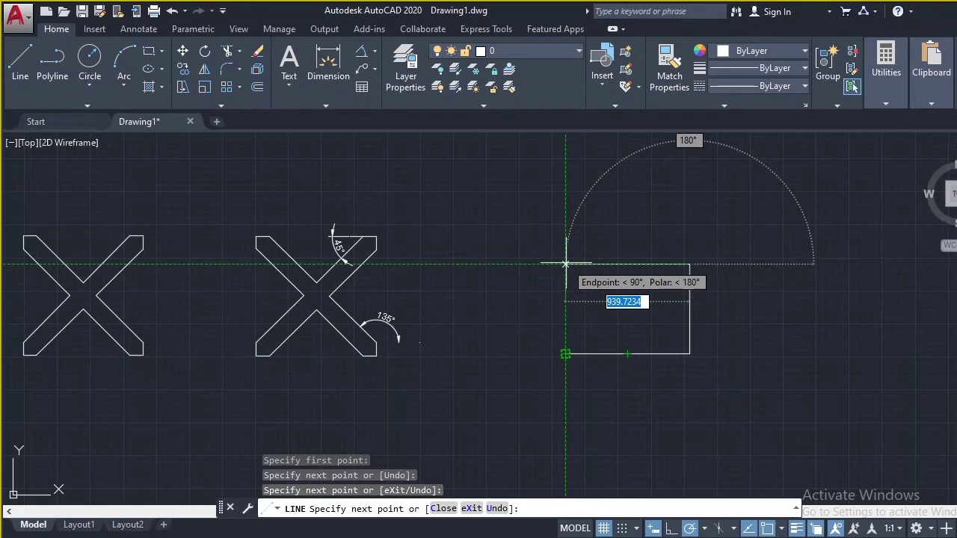
click(565, 263)
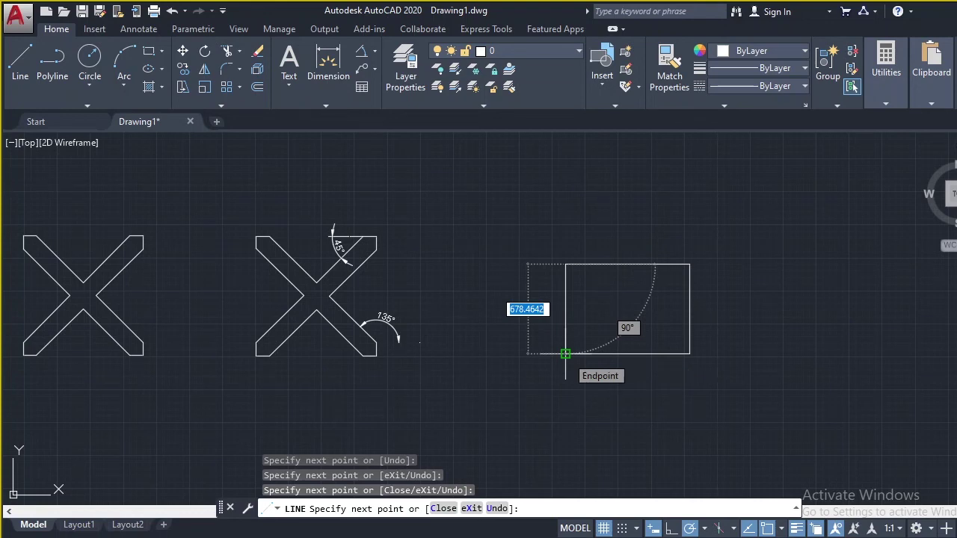
click(566, 354)
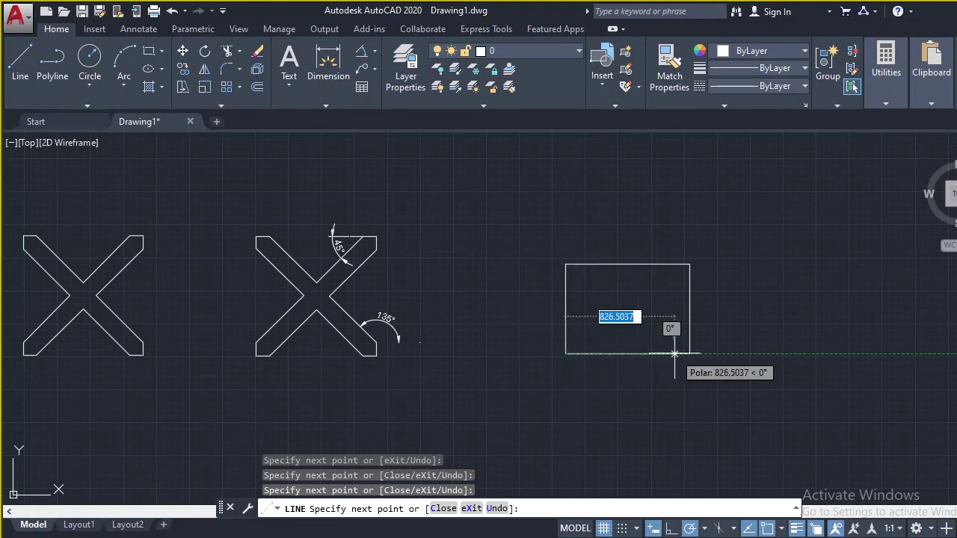
key(Escape)
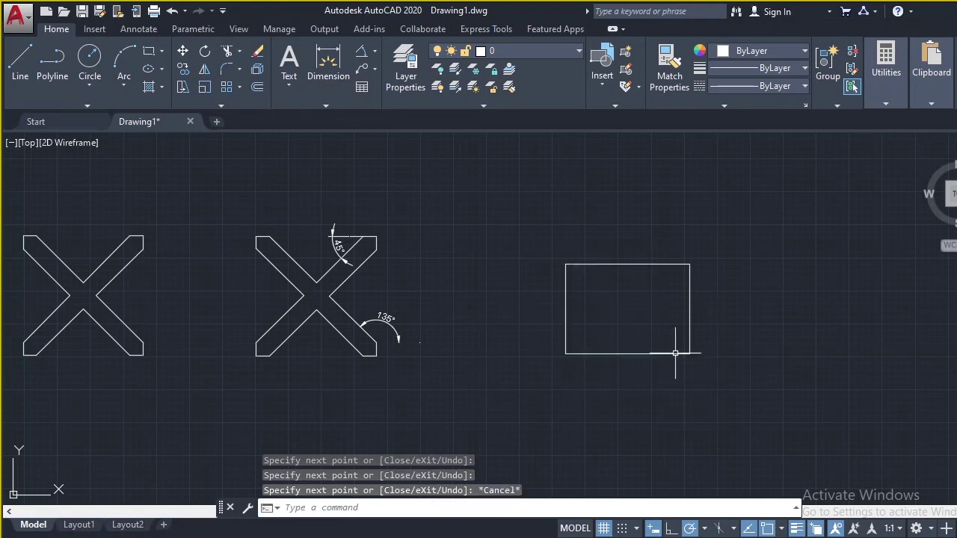
Undo the rectangle and the last erase, and close the restored L-shaped lines into a rectangle about 787 units wide using tracked alignment.
key(ctrl+z)
key(ctrl+z)
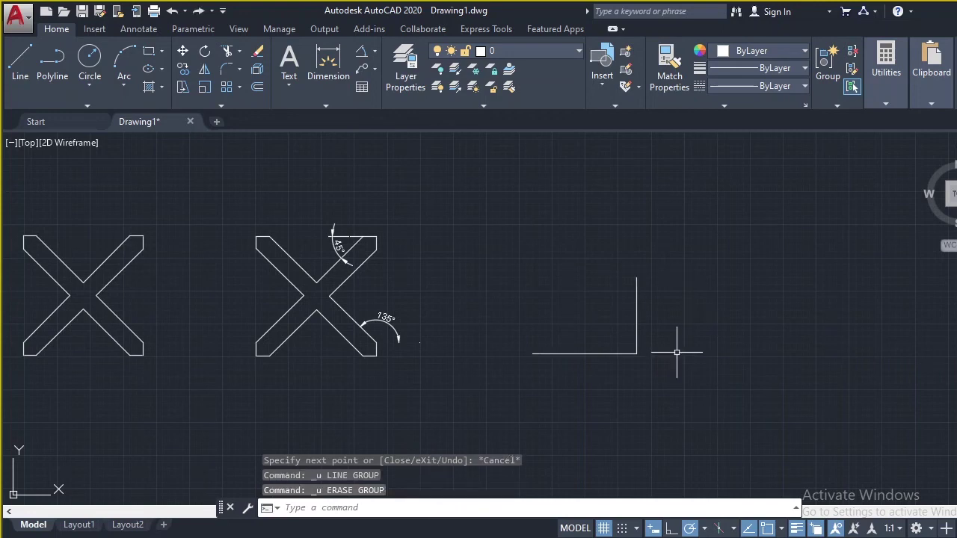
click(20, 64)
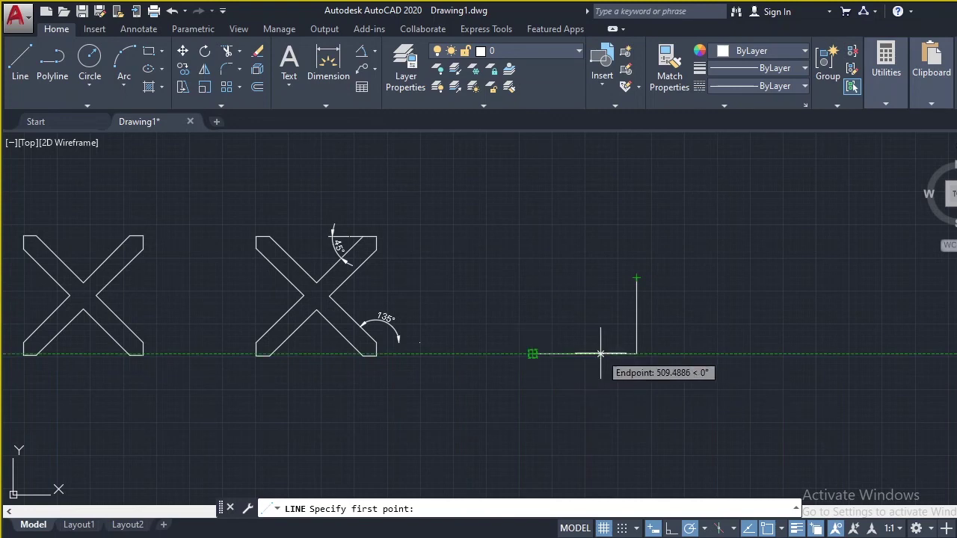
click(637, 278)
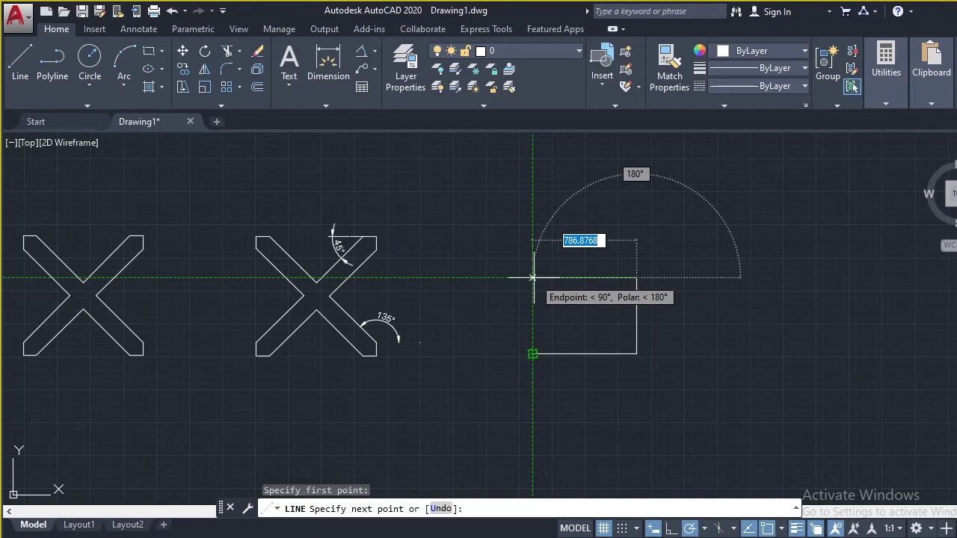
click(532, 278)
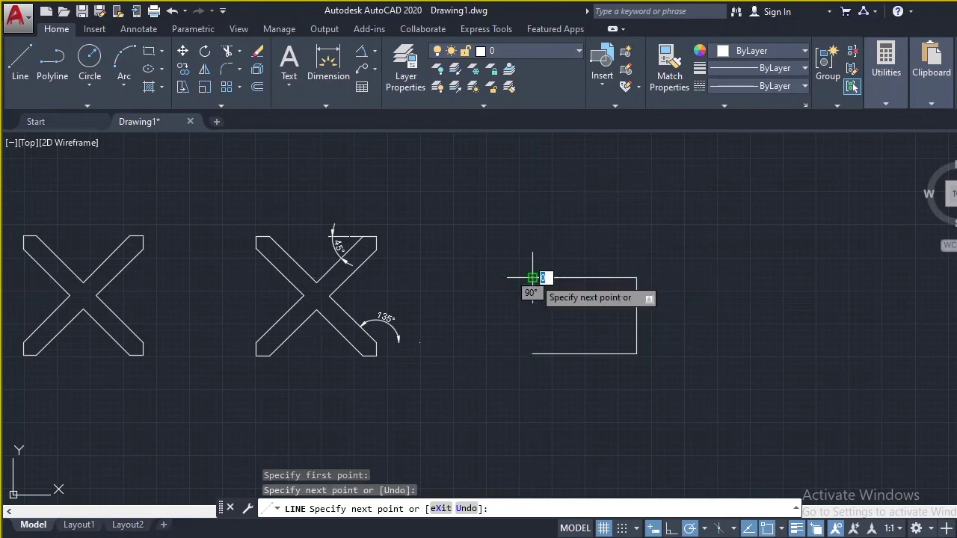
click(533, 353)
key(Escape)
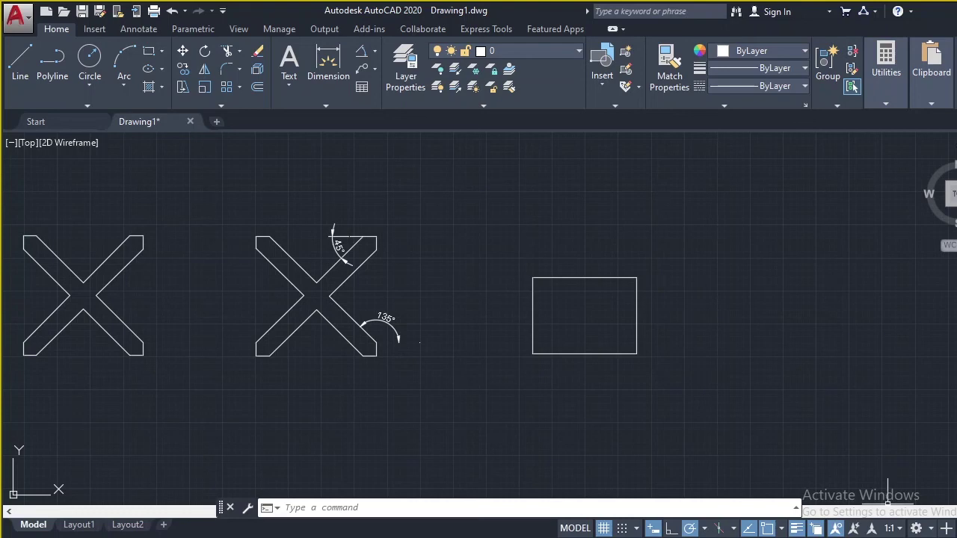
Turn off object snap tracking and draw a horizontal line with a vertical line rising from its far end beside the rectangle.
click(750, 529)
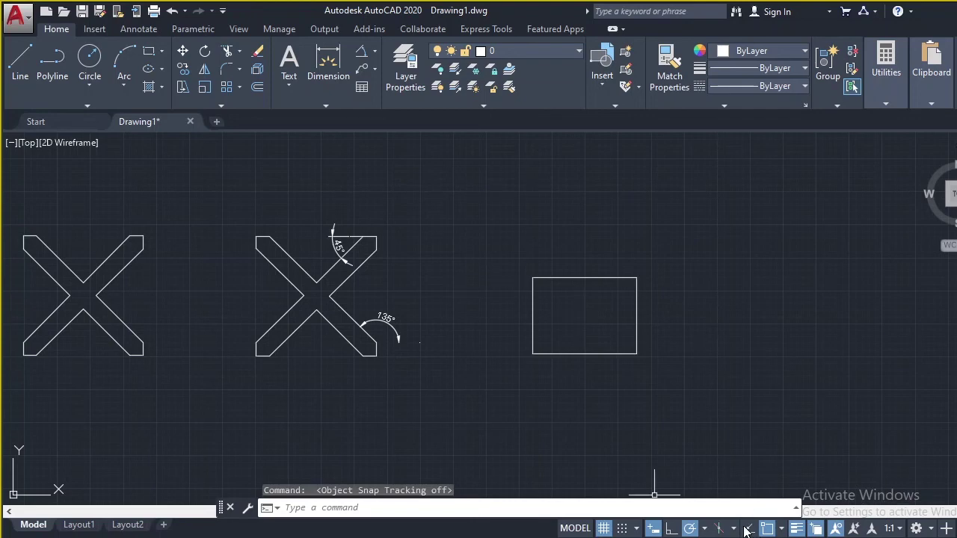
click(15, 72)
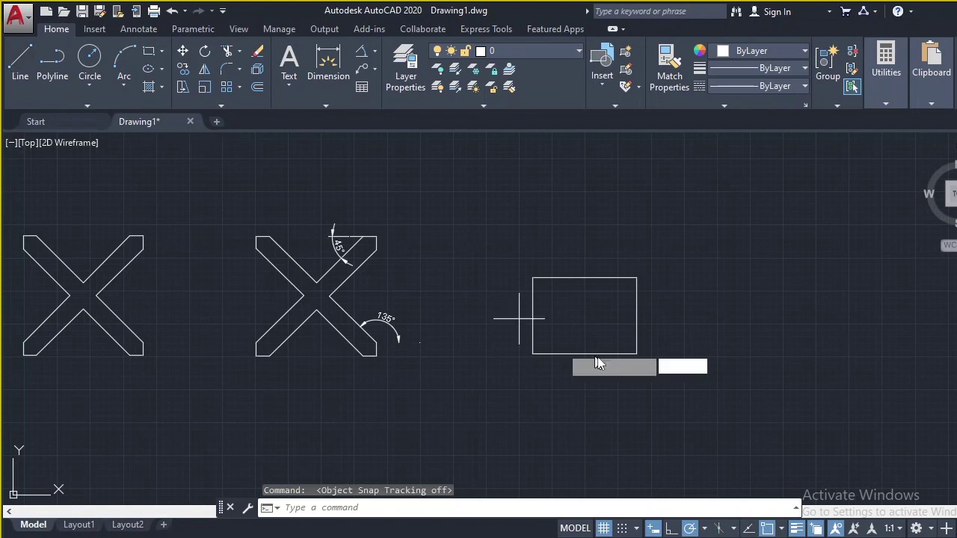
click(702, 359)
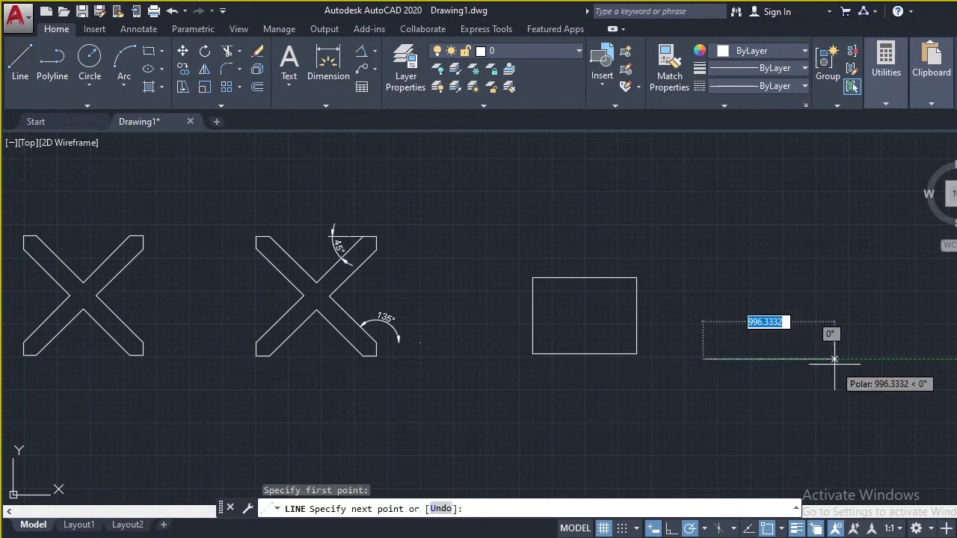
click(825, 359)
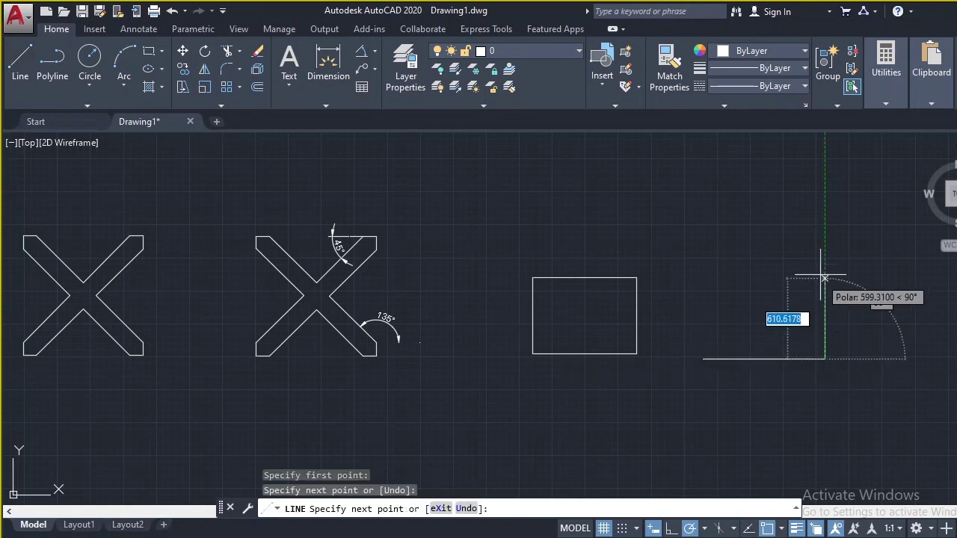
click(824, 270)
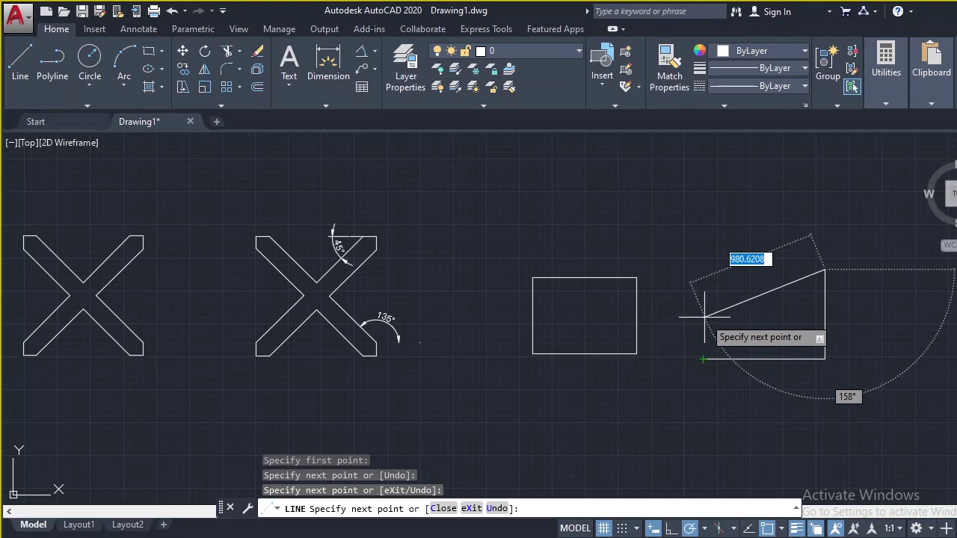
Turn on object snap tracking and draw the upper horizontal edge, ending directly above the first line's starting point.
click(750, 529)
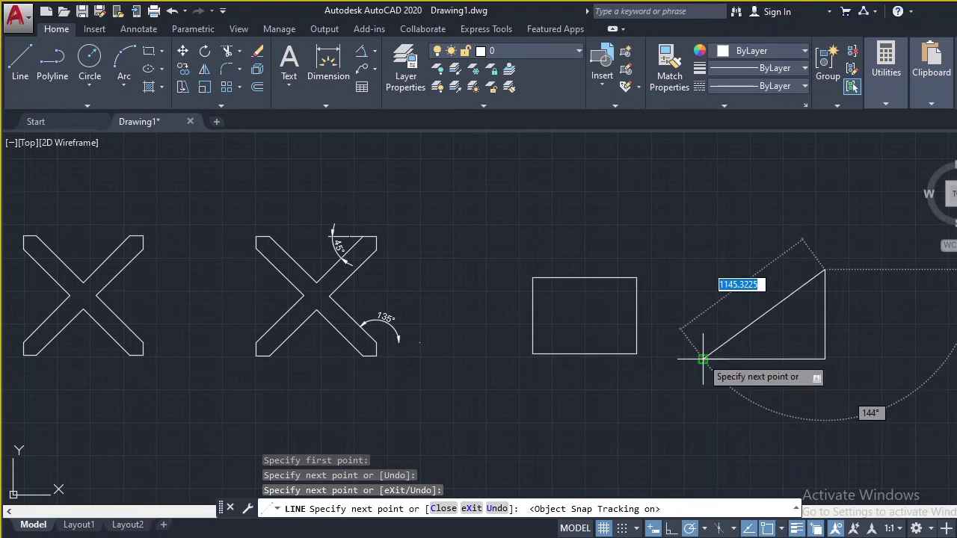
click(703, 270)
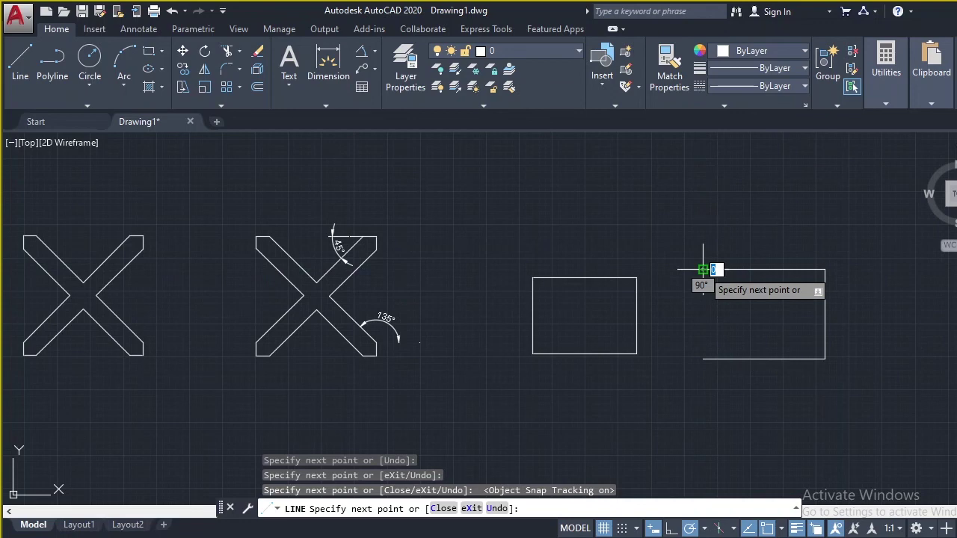
key(Escape)
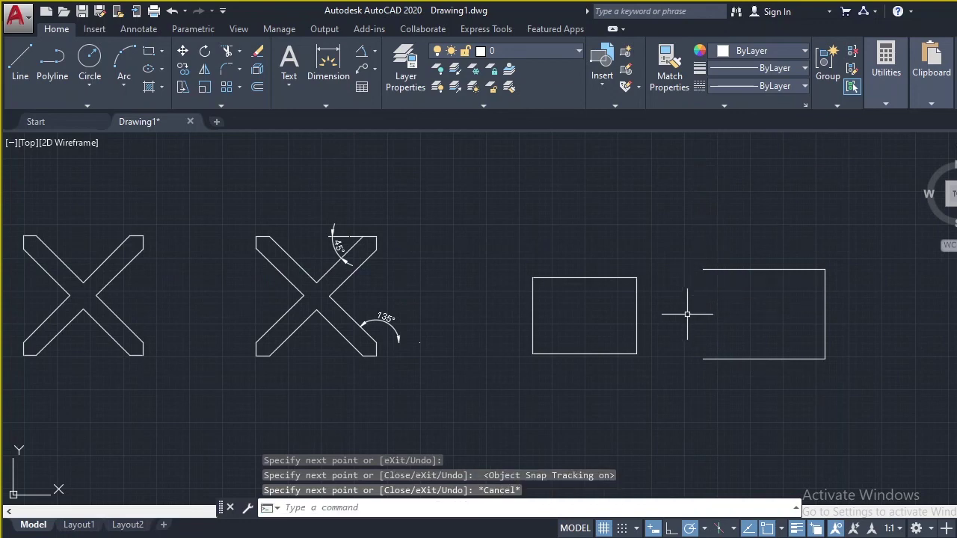